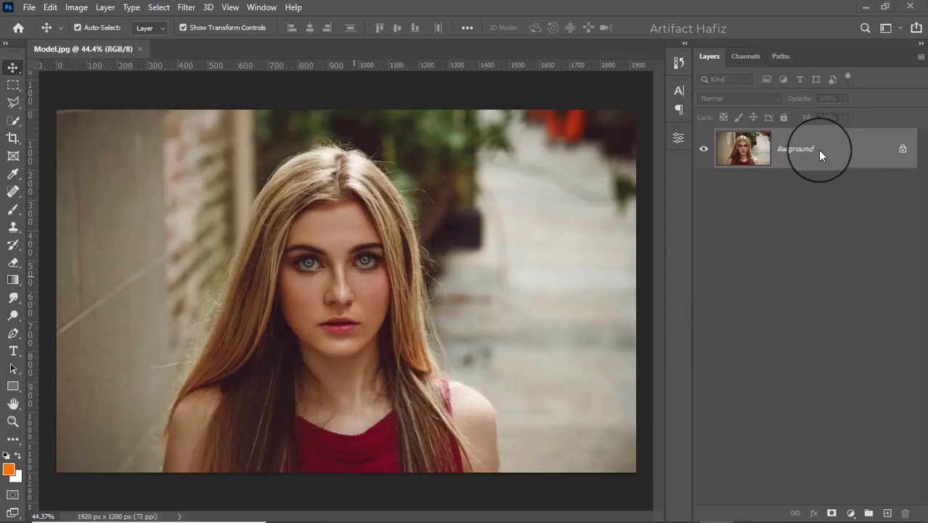
- Copy the Background layer, convert the copy for Smart Filters, and open Camera Raw Filter on it
left_click_drag(819, 153, 817, 210)
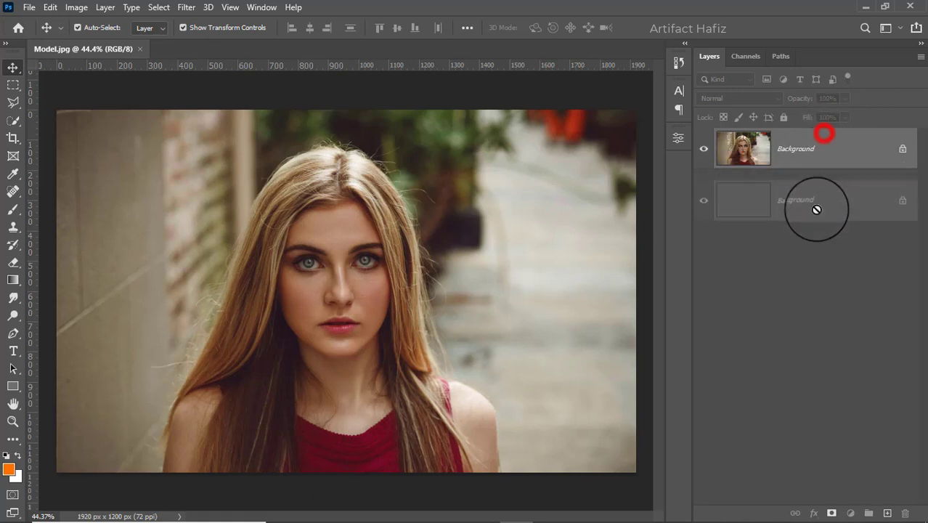
left_click_drag(816, 210, 887, 510)
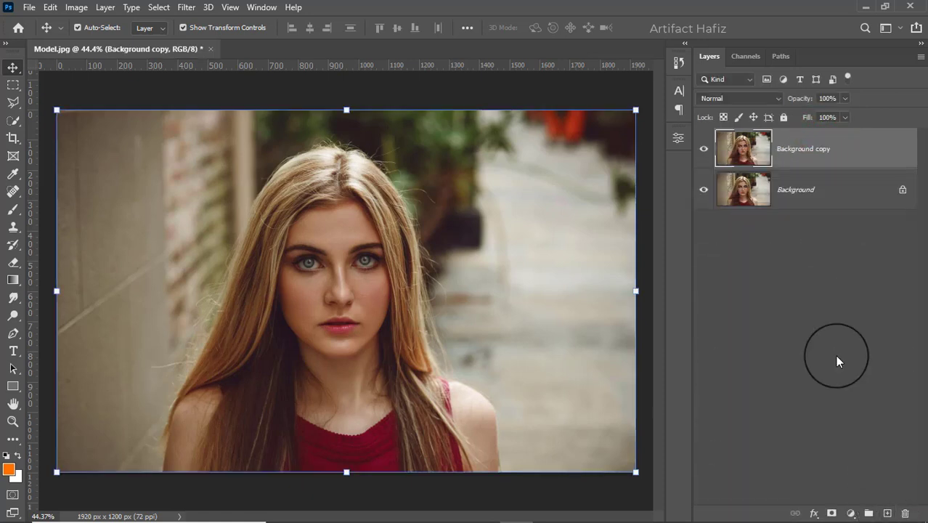
left_click(186, 9)
left_click(190, 39)
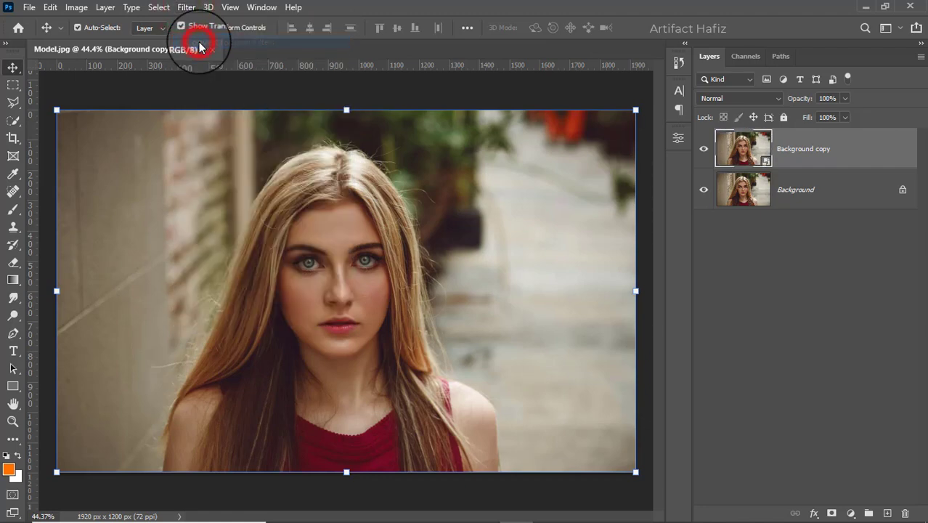
left_click(186, 7)
left_click(223, 109)
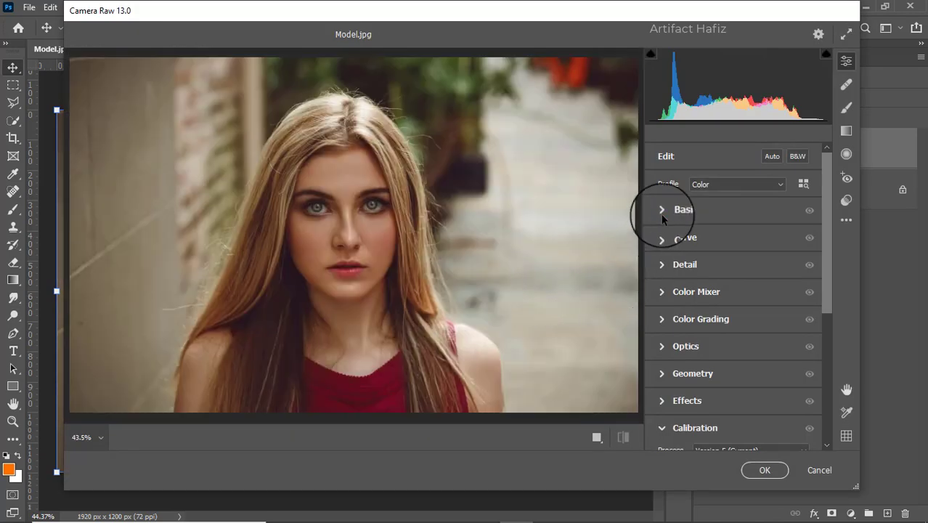
- In the Basic panel, set Exposure to -0.10, lift Shadows slightly, and set Blacks to +2
left_click(661, 211)
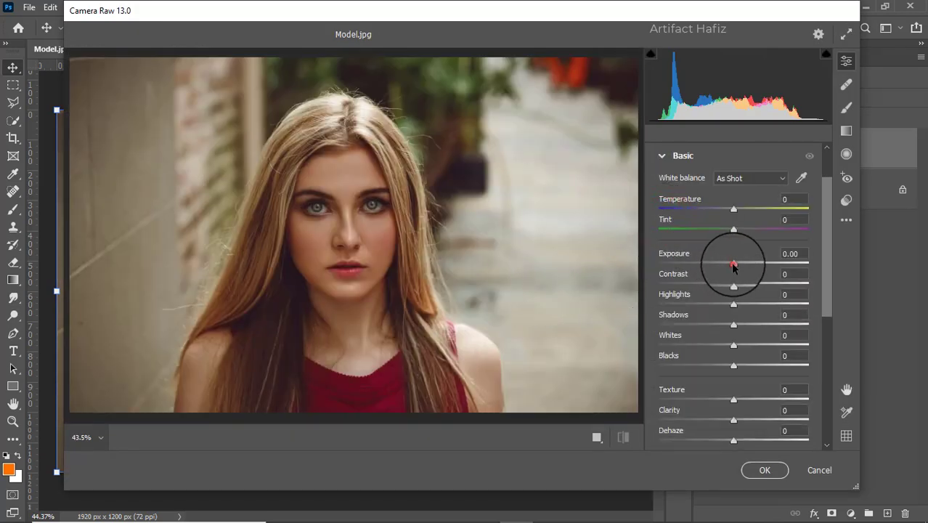
left_click_drag(733, 266, 731, 267)
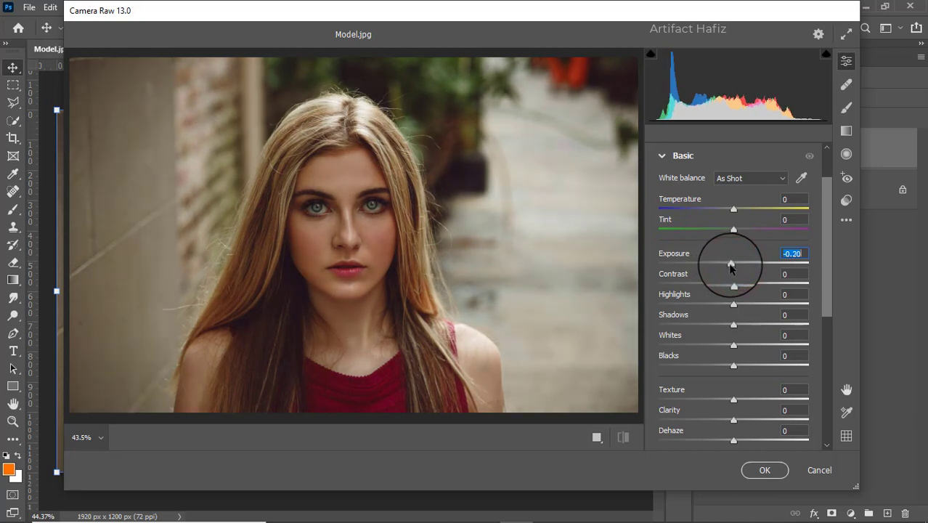
mouse_move(730, 268)
left_mouse_down()
mouse_move(734, 288)
mouse_move(719, 309)
left_mouse_up()
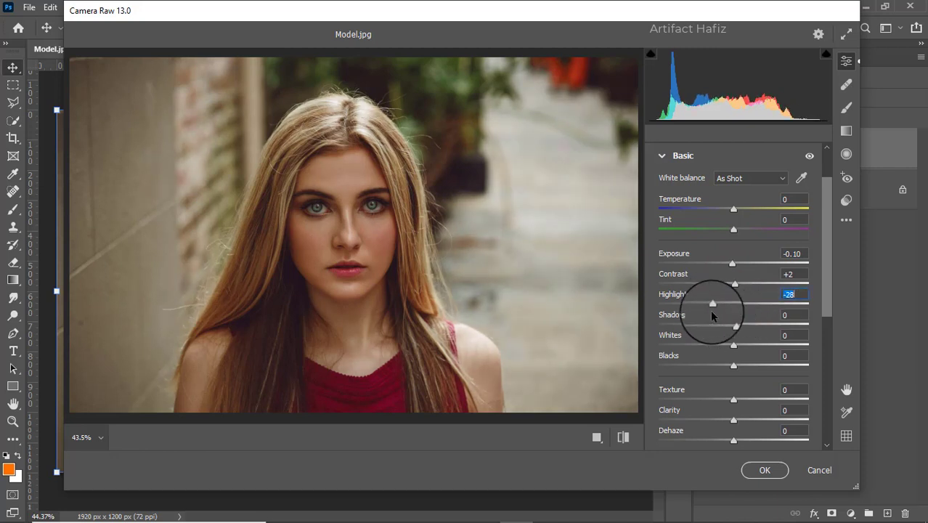
left_click_drag(736, 326, 783, 349)
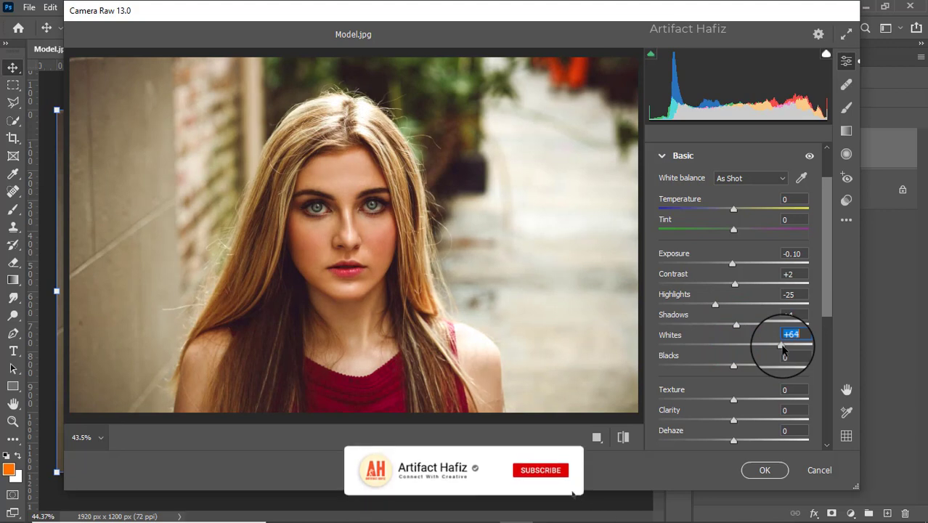
left_click_drag(734, 365, 727, 371)
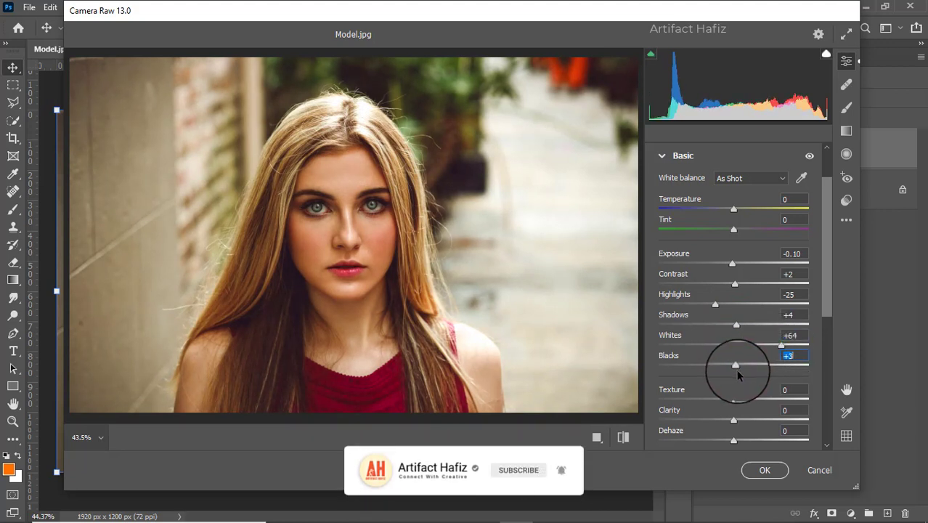
left_click_drag(735, 371, 737, 421)
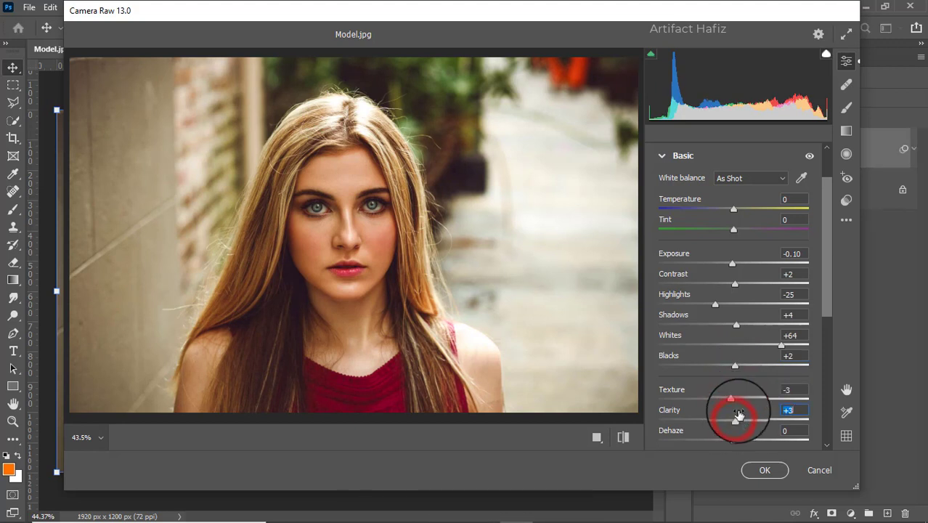
- Set Dehaze to +4 and expand the Curve panel
scroll(758, 347, "down", 1)
scroll(742, 338, "down", 3)
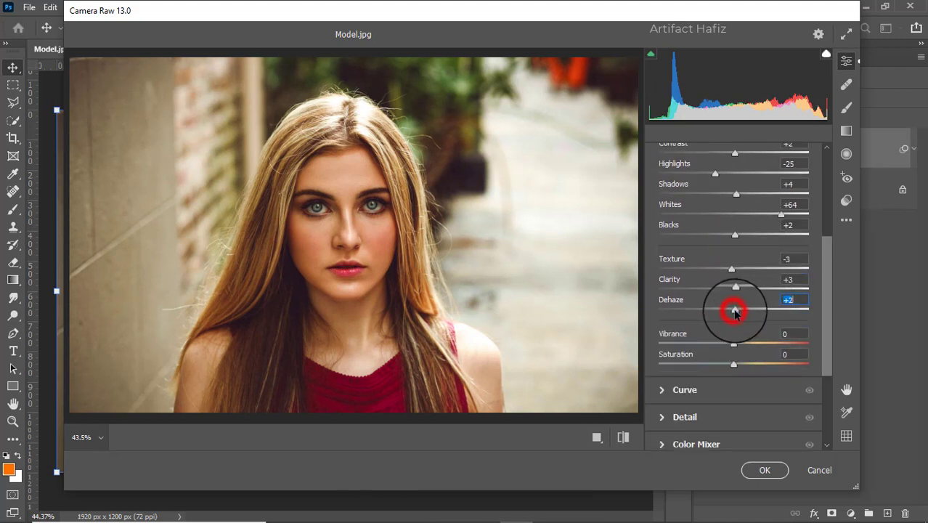
left_click_drag(735, 312, 736, 313)
scroll(776, 308, "down", 2)
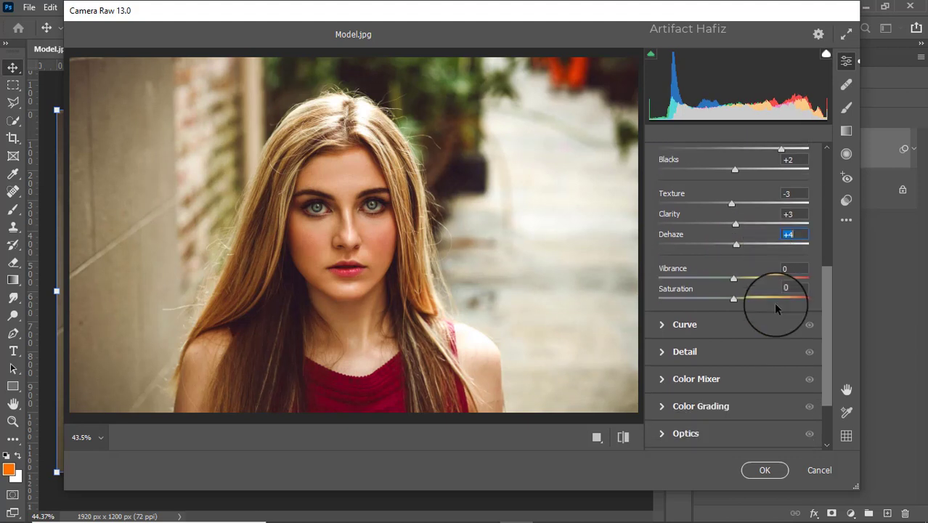
scroll(776, 308, "down", 1)
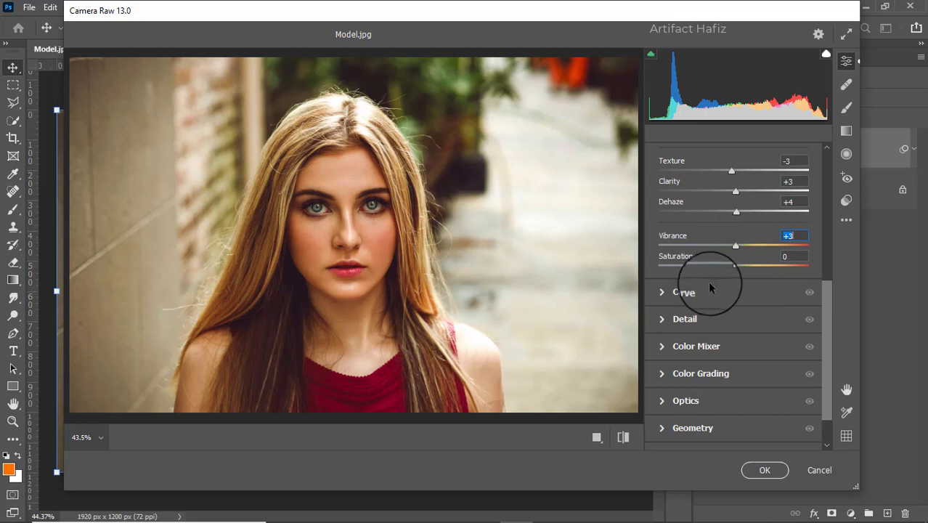
left_click(688, 292)
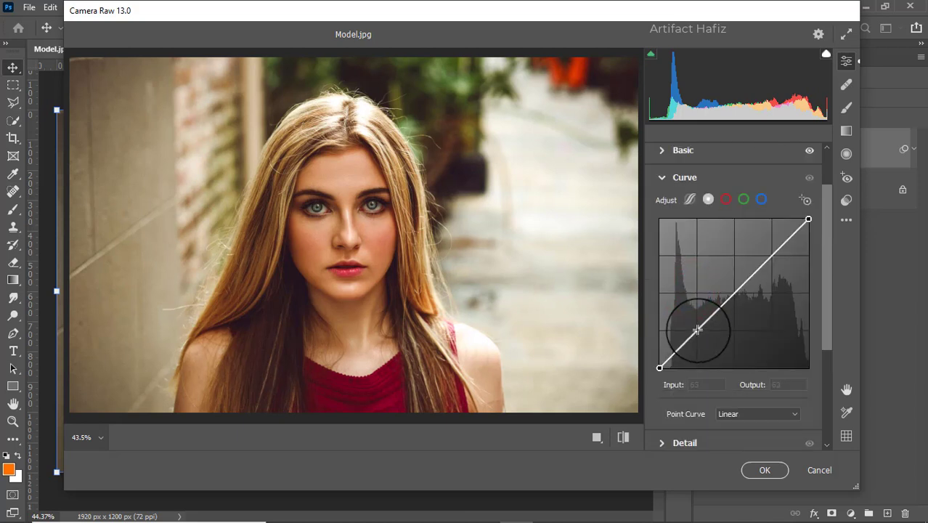
- Add an S-shaped RGB point curve (189→199), then Blue channel points at 64→65 and 190→192
left_click(698, 330)
left_click_drag(771, 257, 770, 252)
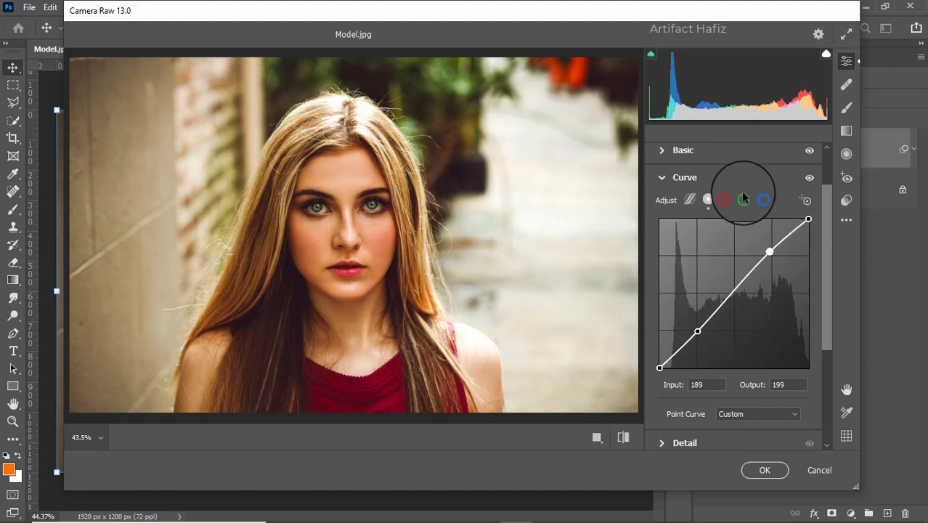
left_click(762, 199)
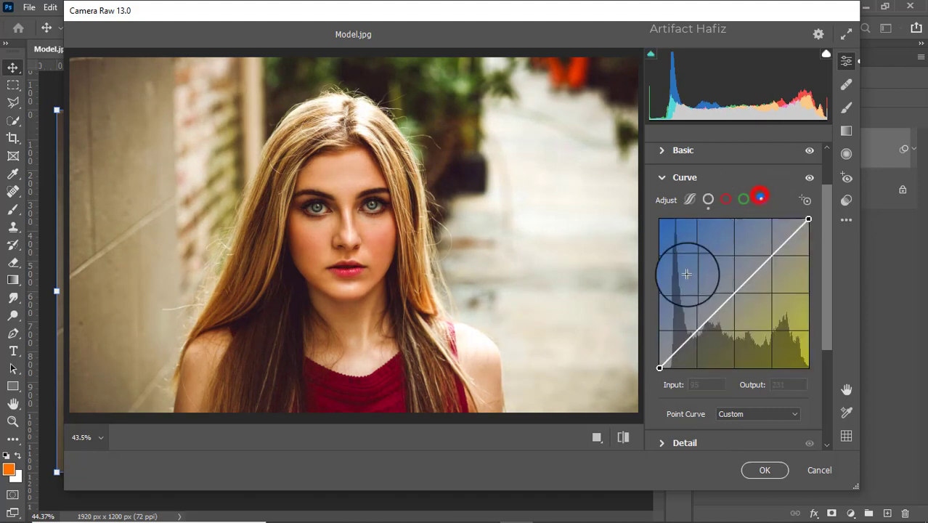
left_click(658, 367)
left_click(696, 330)
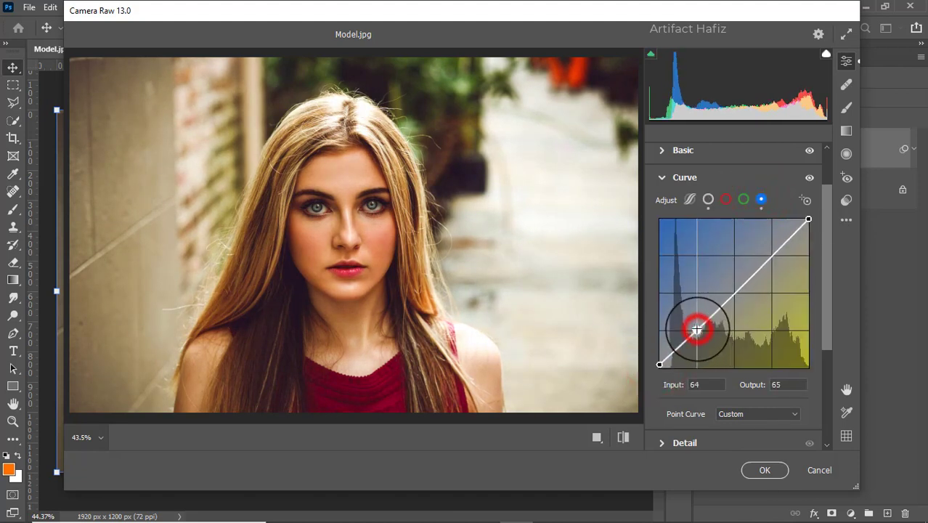
left_click(771, 254)
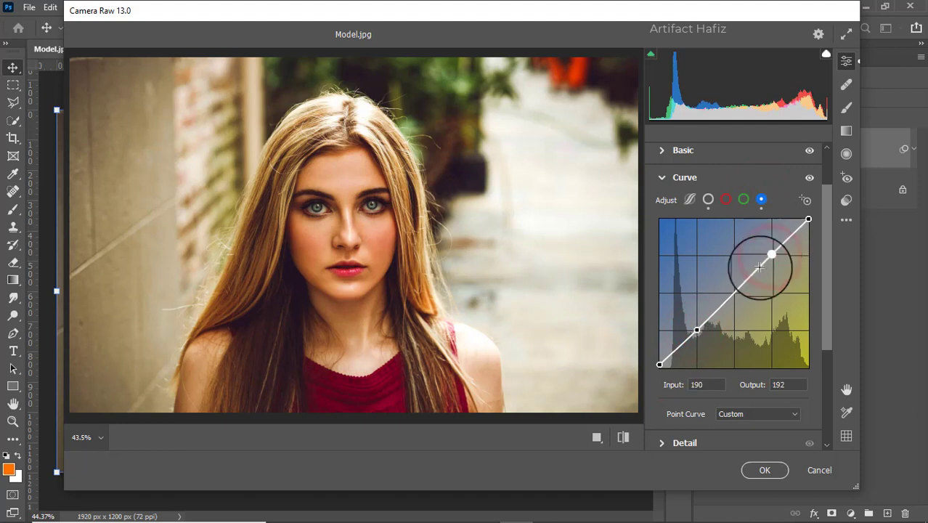
scroll(759, 267, "down", 1)
scroll(756, 269, "down", 2)
- In the Detail panel, set Sharpening 11, Noise Reduction 10 and Color Noise Reduction 10
left_click(675, 346)
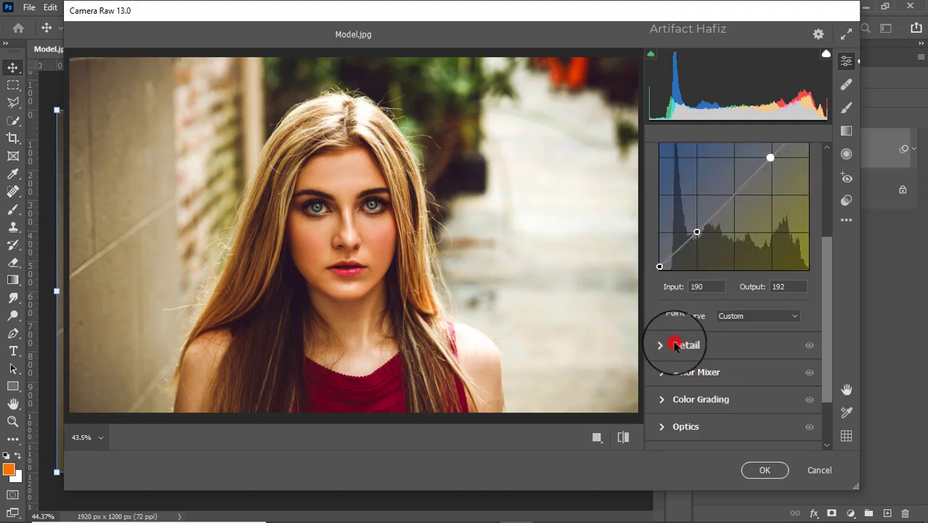
left_click_drag(659, 323, 678, 332)
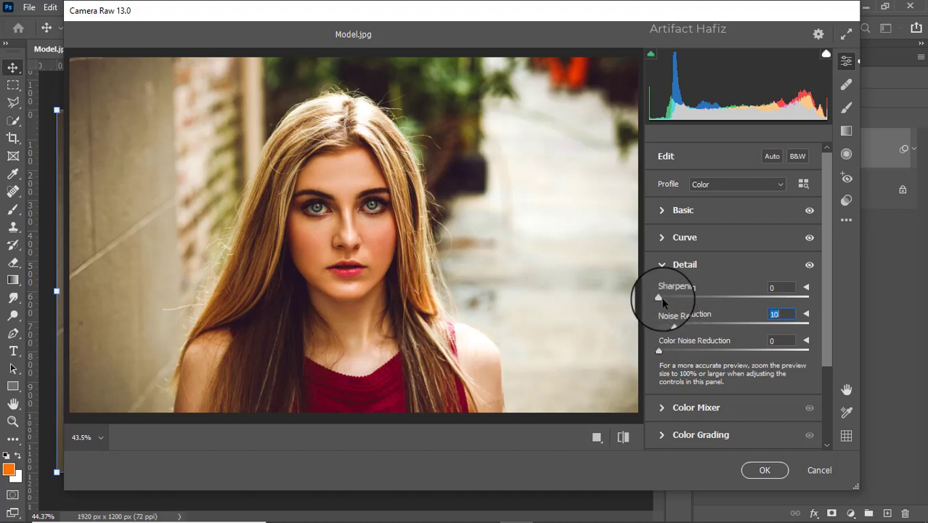
left_click_drag(659, 298, 669, 302)
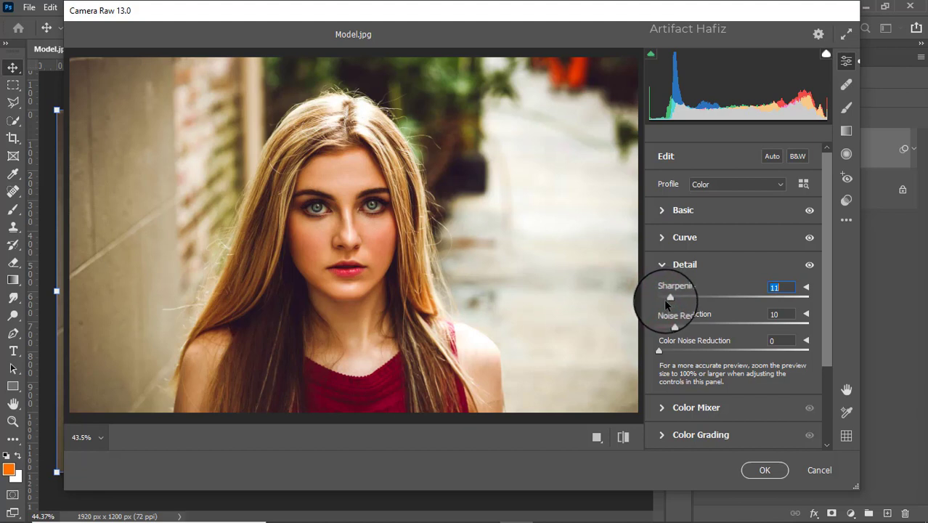
left_click_drag(658, 349, 674, 356)
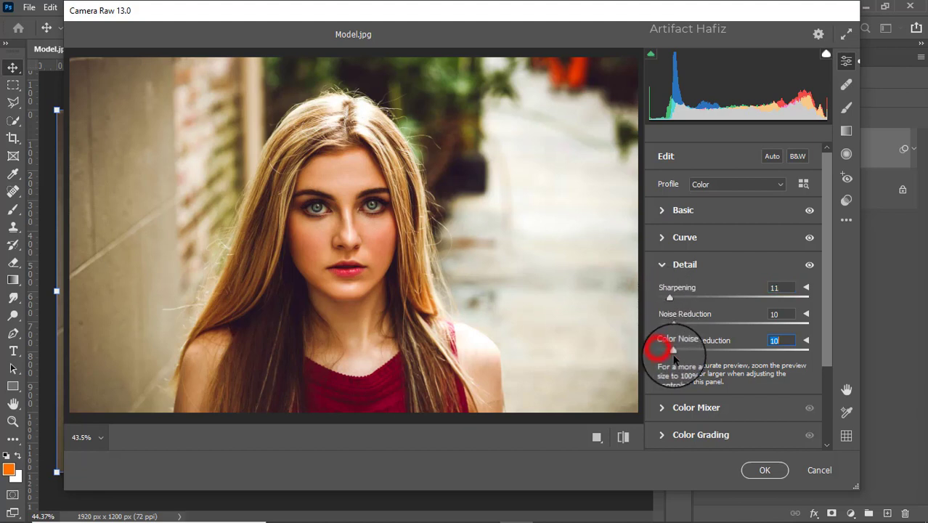
scroll(674, 319, "down", 1)
- In Color Mixer saturation, set Reds +4 and Oranges -12, and strongly desaturate Yellows
scroll(680, 306, "down", 2)
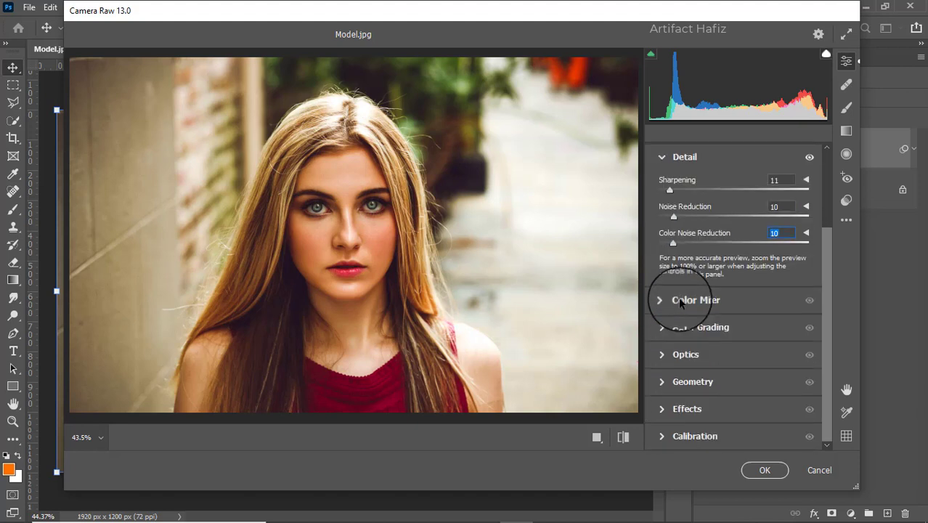
left_click(681, 301)
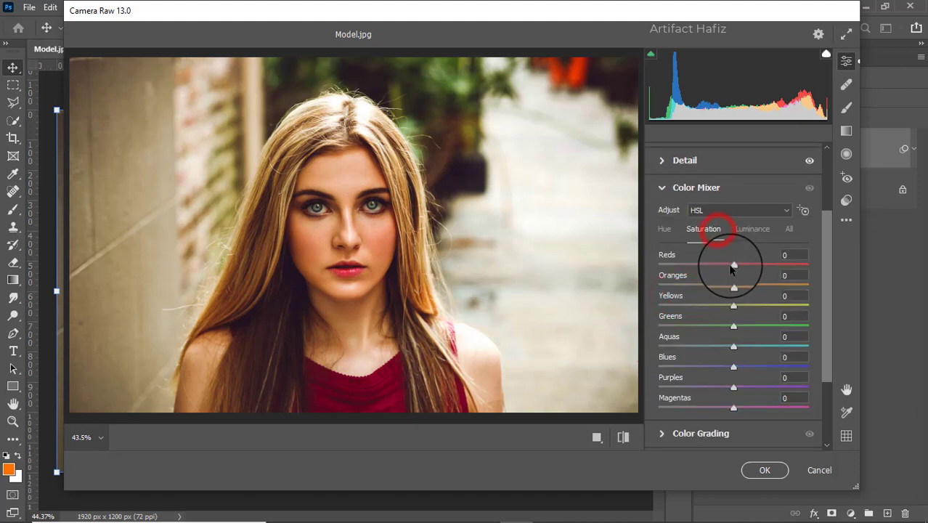
mouse_move(706, 266)
left_mouse_down()
mouse_move(691, 267)
mouse_move(734, 270)
left_mouse_up()
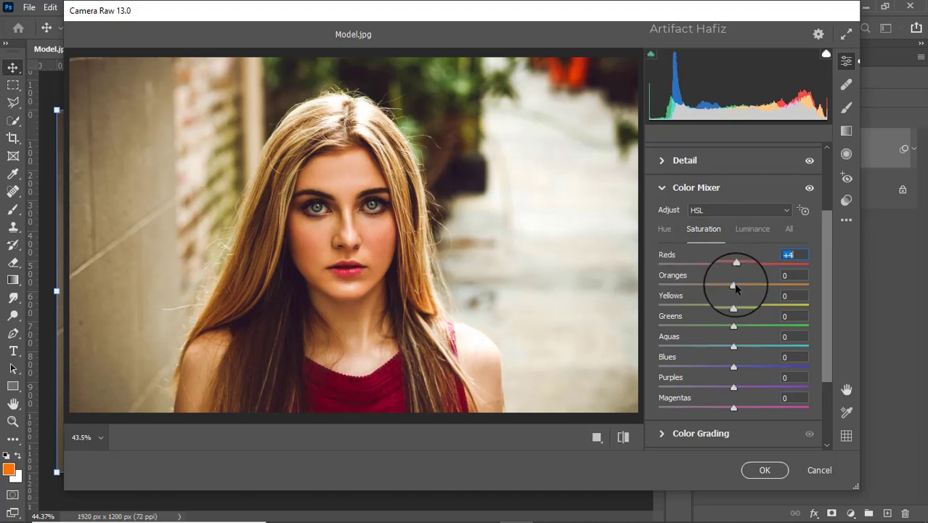
left_click_drag(735, 288, 726, 299)
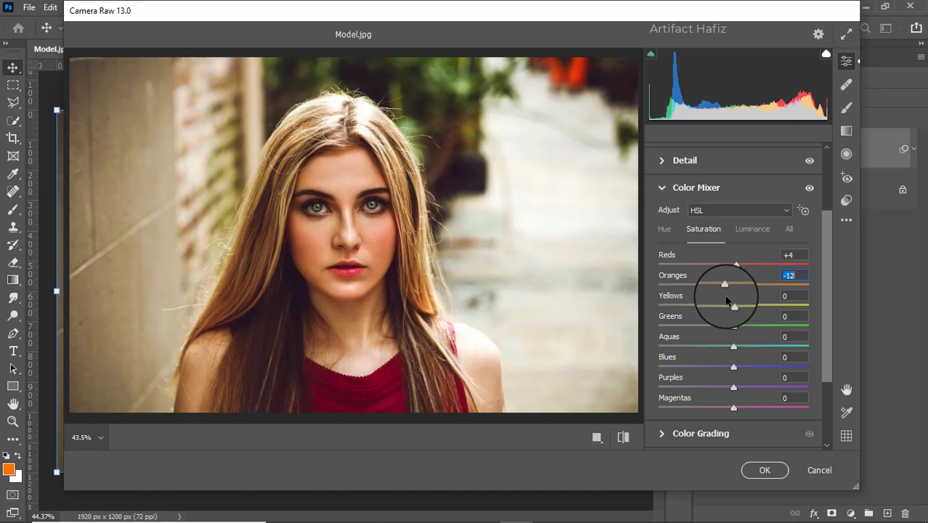
left_click_drag(733, 305, 637, 316)
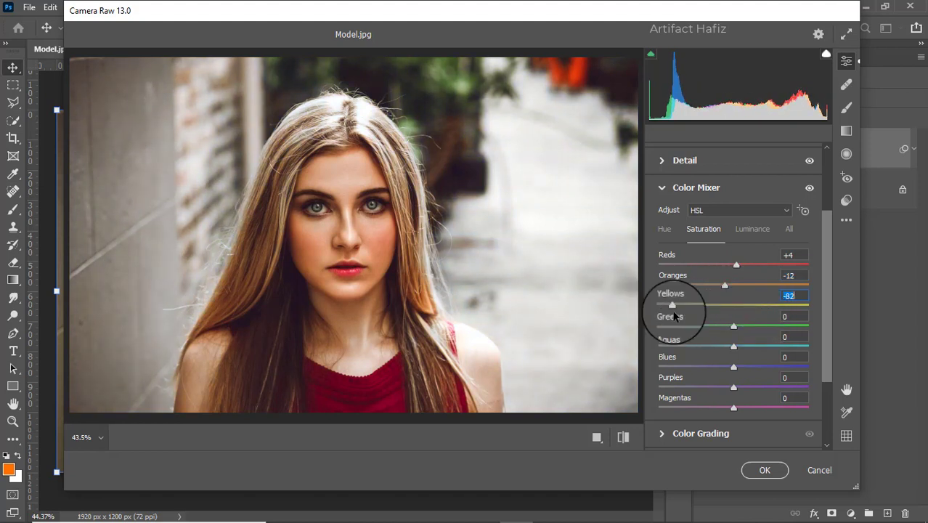
- Settle saturation at Greens -9, Yellows -34, Aquas +5 and Blues +7
mouse_move(732, 326)
left_mouse_down()
mouse_move(666, 328)
mouse_move(742, 332)
left_mouse_up()
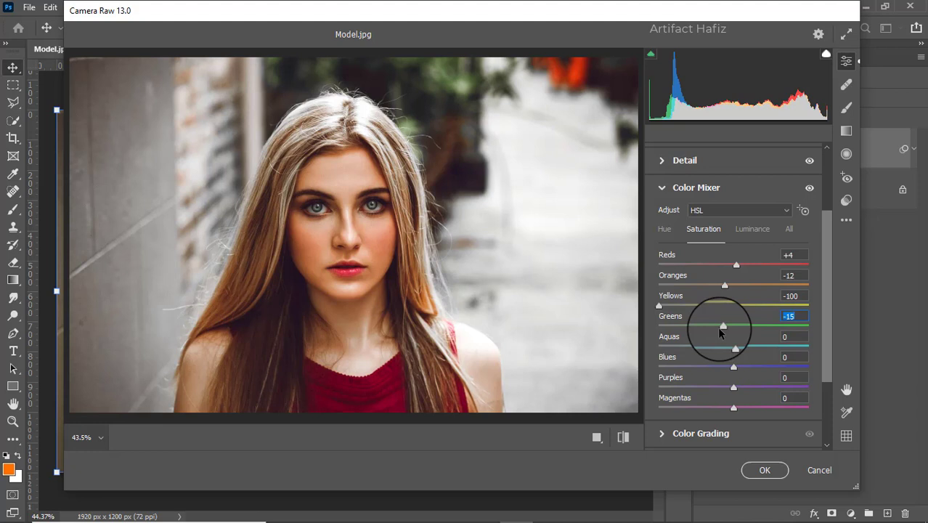
left_click_drag(723, 326, 727, 326)
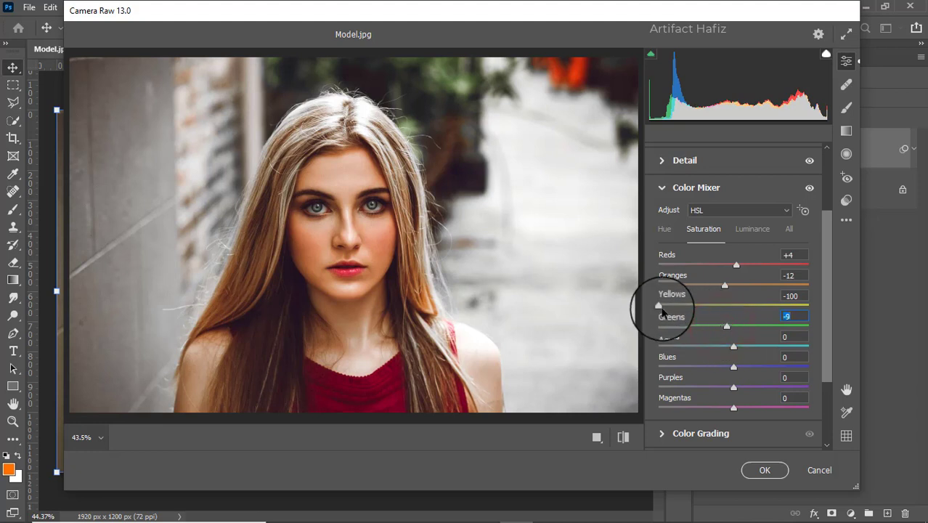
left_click_drag(661, 307, 711, 323)
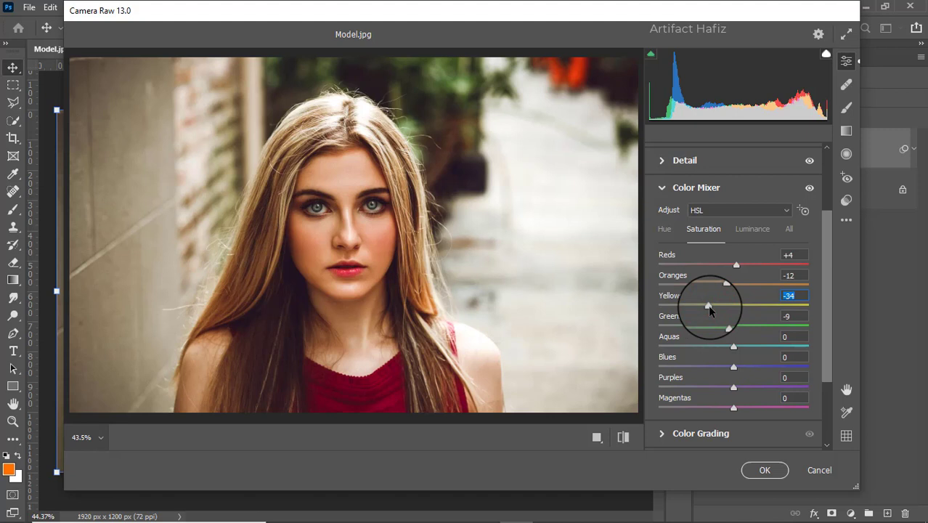
left_click(734, 349)
left_click_drag(734, 350, 740, 369)
left_click(734, 368)
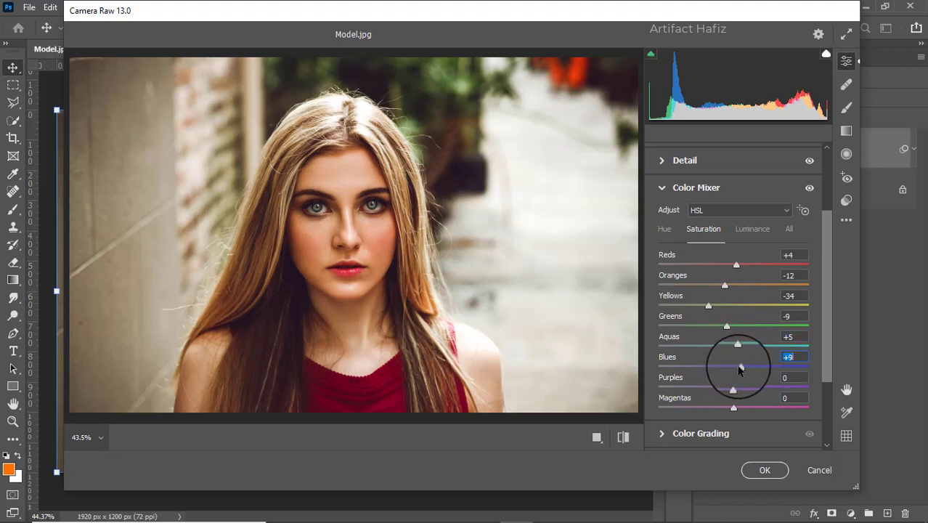
- Set Color Mixer luminance to Oranges +8, Reds +25 and Yellows -27
left_click(752, 231)
left_click_drag(733, 284, 742, 305)
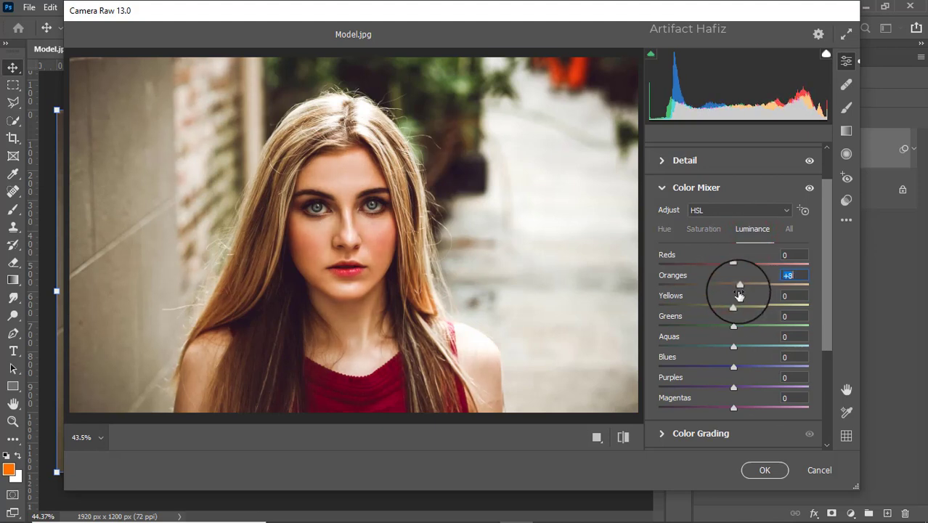
mouse_move(734, 265)
left_mouse_down()
mouse_move(782, 274)
mouse_move(749, 268)
left_mouse_up()
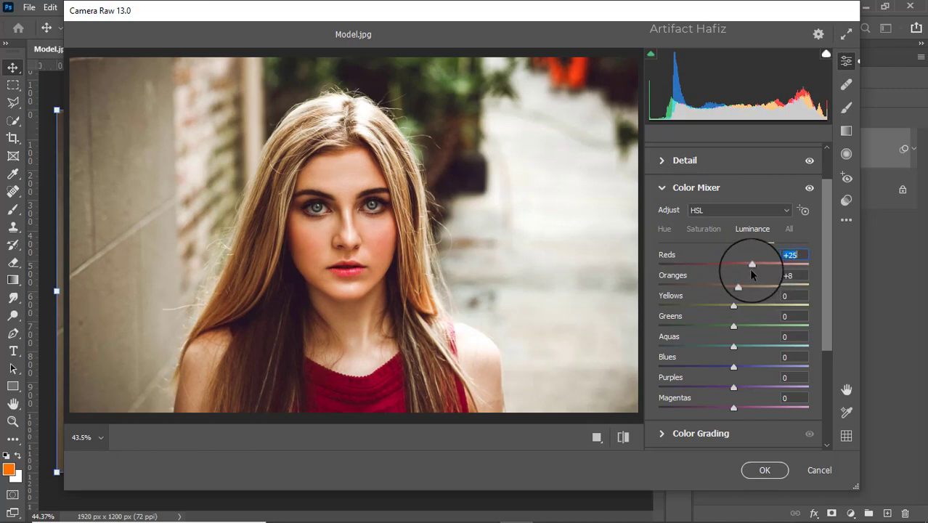
mouse_move(733, 305)
left_mouse_down()
mouse_move(695, 308)
mouse_move(756, 308)
mouse_move(712, 308)
mouse_move(721, 307)
mouse_move(723, 330)
mouse_move(760, 326)
mouse_move(743, 325)
mouse_move(774, 346)
mouse_move(719, 347)
mouse_move(729, 367)
mouse_move(718, 366)
left_mouse_up()
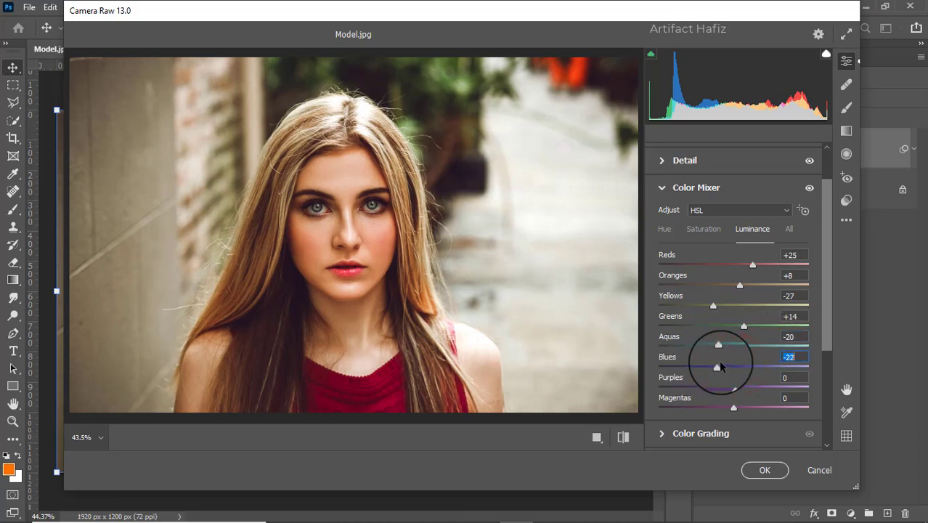
- Set Color Mixer hue to Aquas -100, Blues -100, Yellows +4 and Greens -20
left_click(665, 228)
left_click_drag(733, 347, 646, 345)
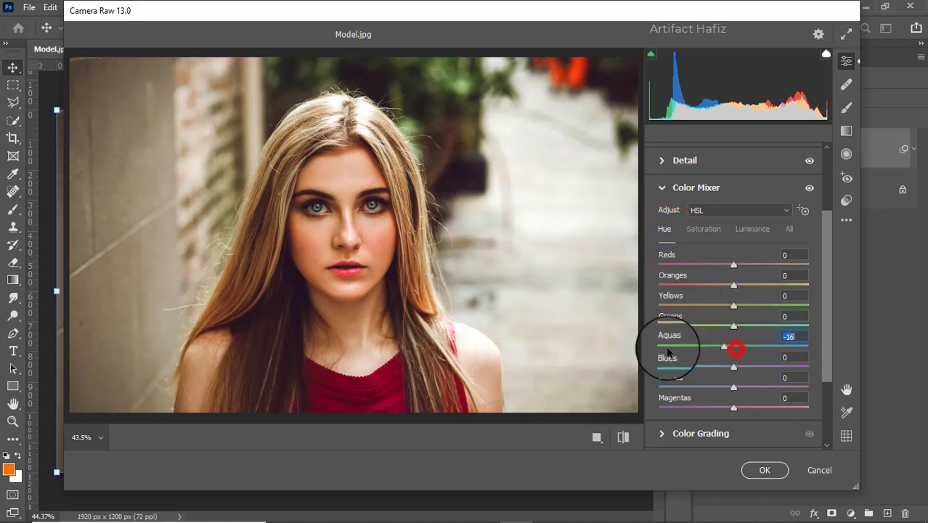
left_click_drag(733, 366, 701, 366)
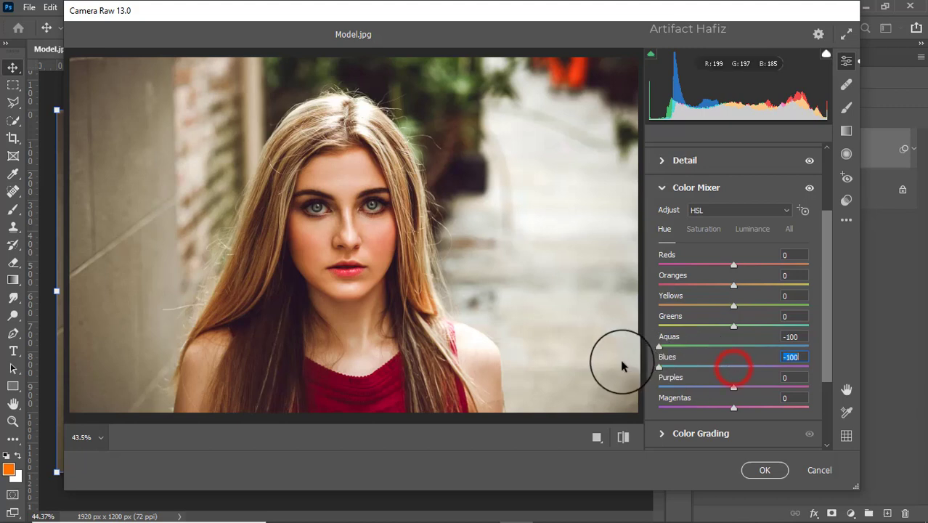
scroll(719, 327, "down", 1)
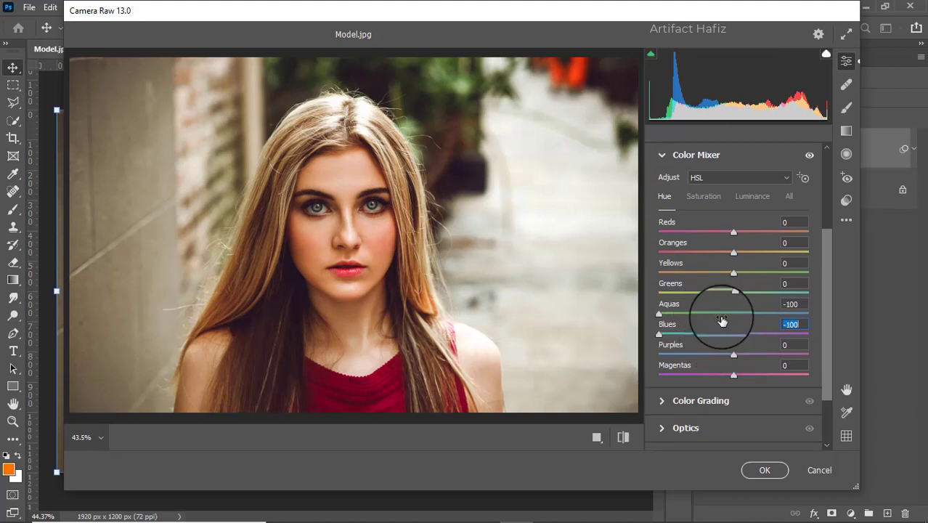
mouse_move(734, 273)
left_mouse_down()
mouse_move(709, 276)
mouse_move(806, 285)
mouse_move(738, 290)
left_mouse_up()
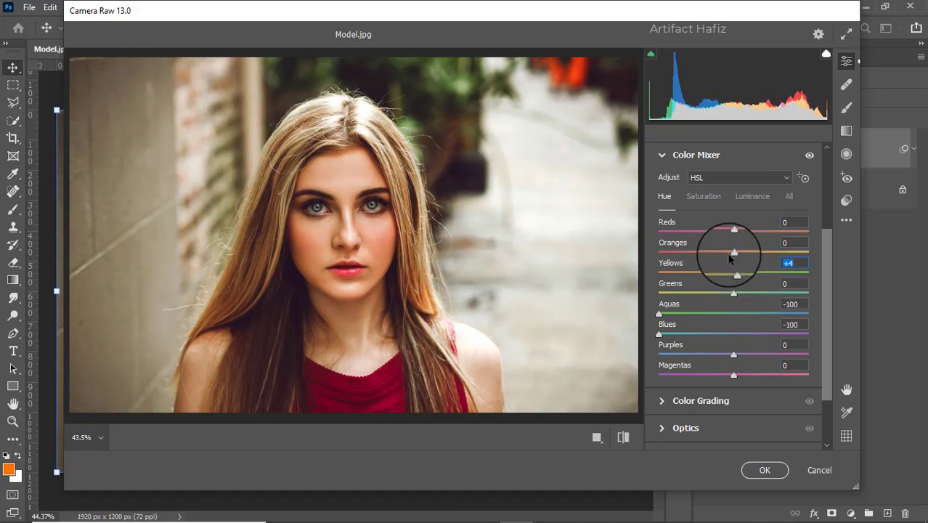
mouse_move(732, 291)
left_mouse_down()
mouse_move(654, 294)
mouse_move(719, 298)
left_mouse_up()
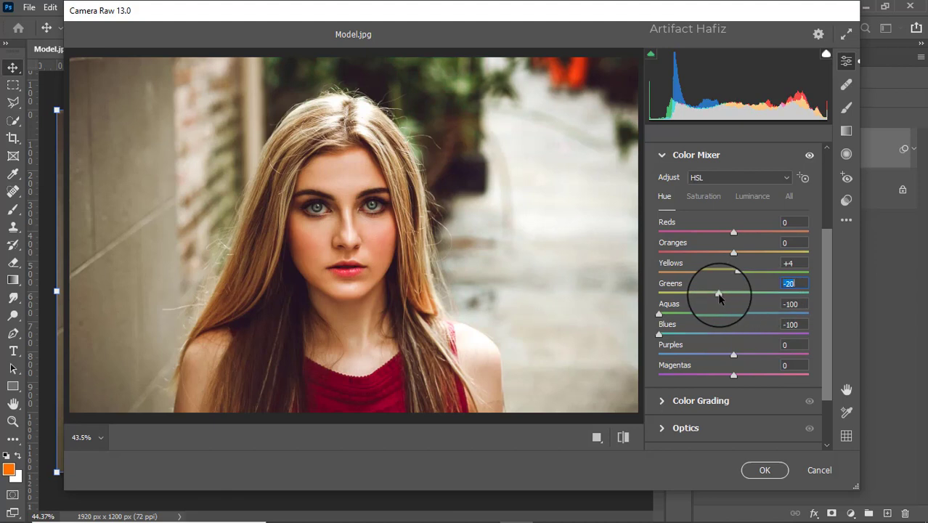
scroll(730, 301, "down", 1)
- In Color Grading, tint shadows blue (hue 252, saturation 13) and highlights slightly green
scroll(697, 313, "down", 1)
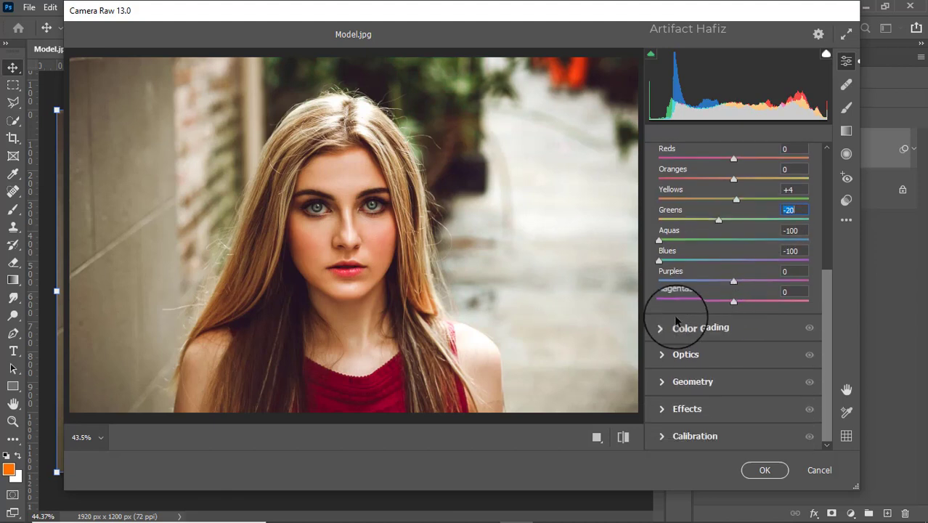
left_click(677, 323)
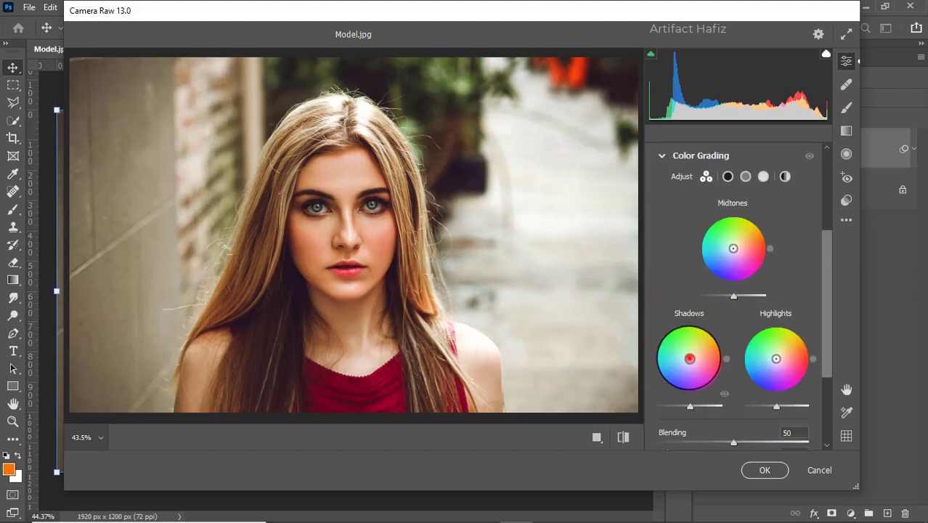
mouse_move(690, 359)
left_mouse_down()
mouse_move(648, 386)
mouse_move(670, 295)
mouse_move(647, 403)
mouse_move(608, 360)
mouse_move(615, 379)
mouse_move(704, 405)
mouse_move(617, 342)
mouse_move(690, 393)
mouse_move(623, 373)
mouse_move(680, 400)
left_mouse_up()
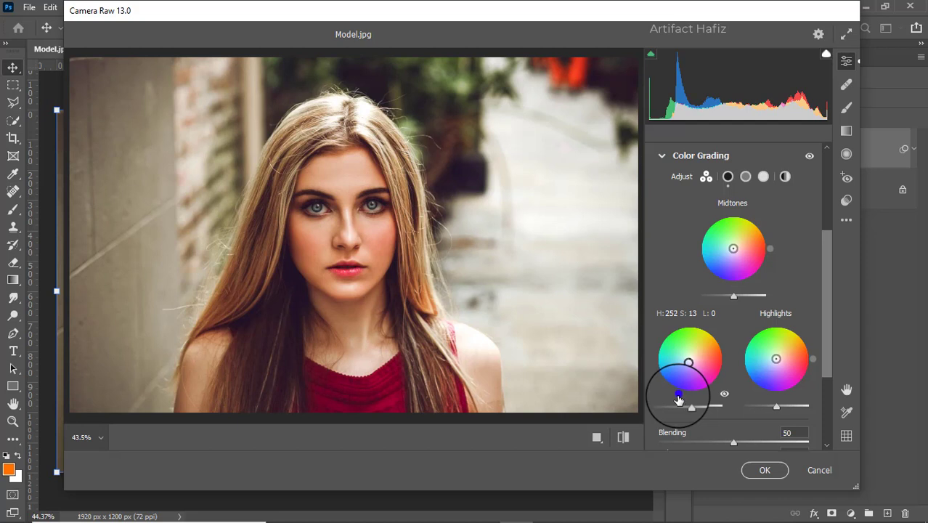
left_click_drag(777, 359, 776, 353)
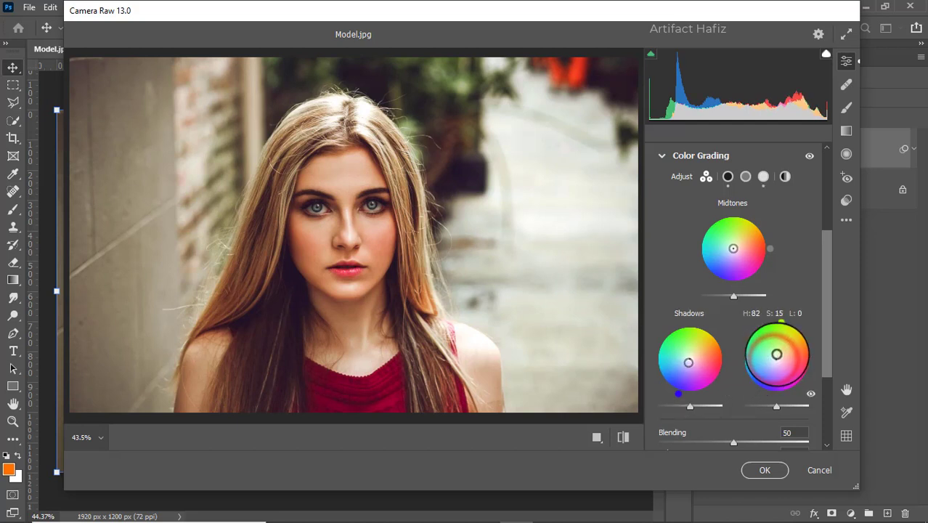
left_click(784, 322)
mouse_move(783, 322)
left_mouse_down()
mouse_move(754, 313)
mouse_move(729, 356)
mouse_move(738, 390)
left_mouse_up()
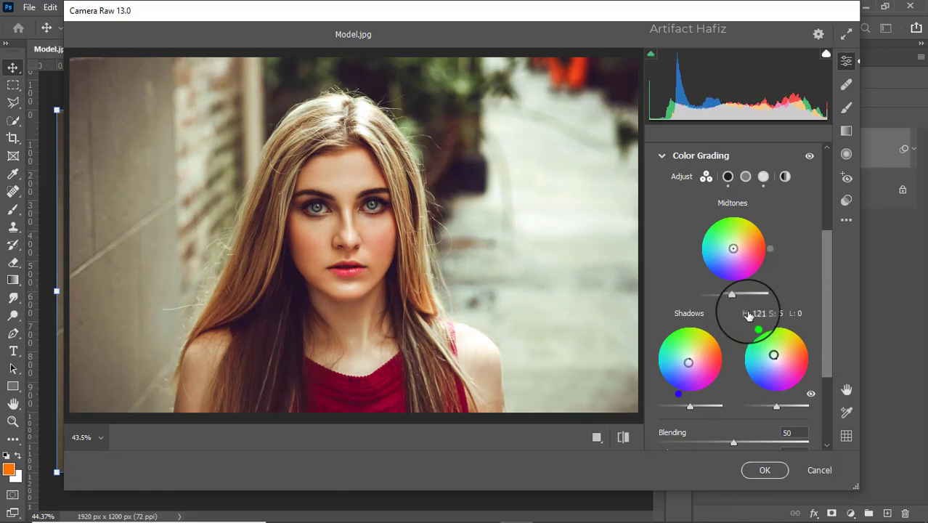
scroll(748, 314, "down", 4)
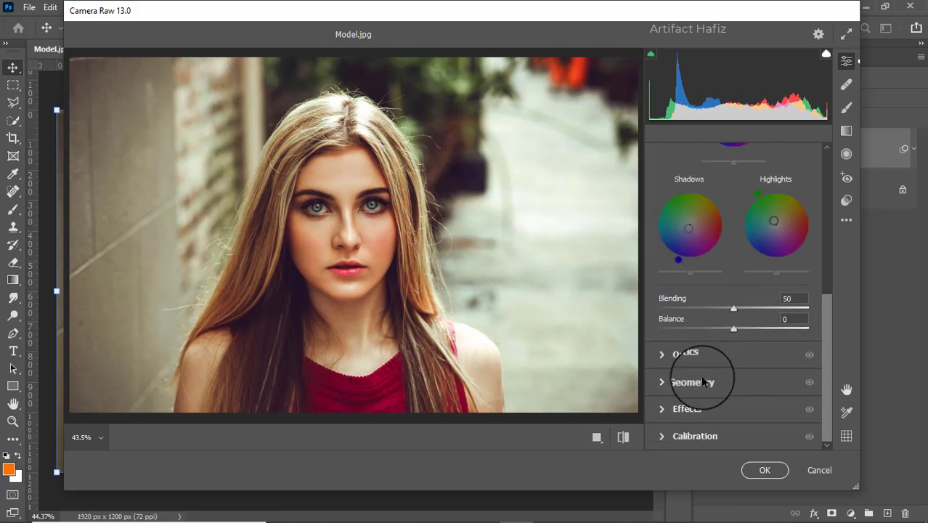
- Apply a -8 Highlight Priority vignette under Effects, then expand the Calibration settings
left_click(675, 411)
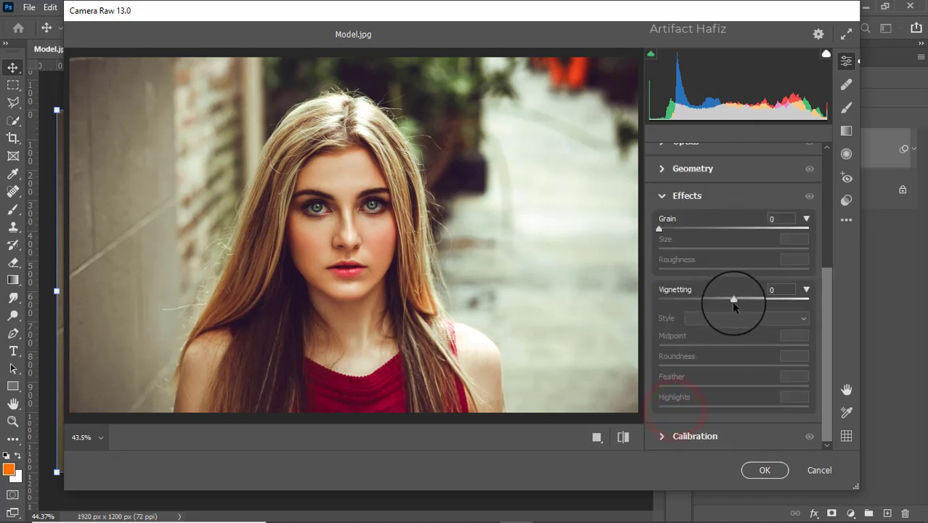
left_click_drag(734, 299, 728, 308)
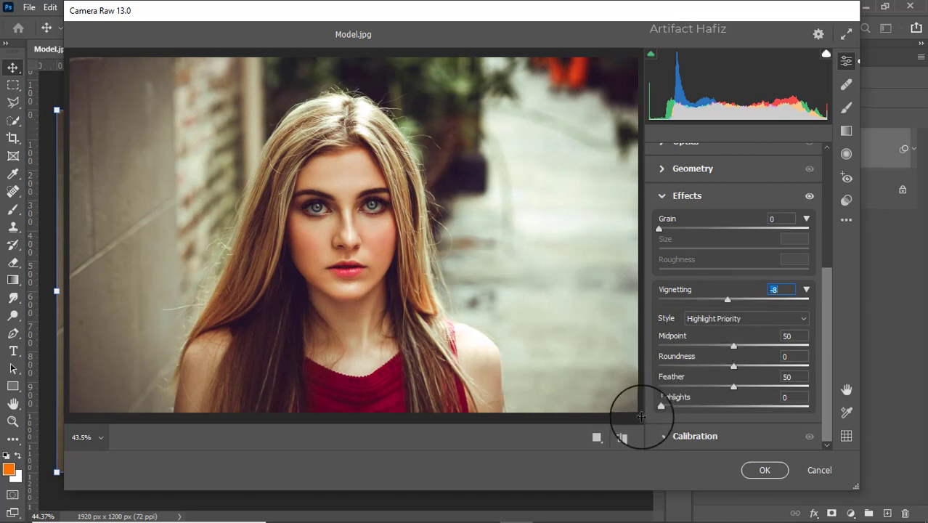
left_click(661, 436)
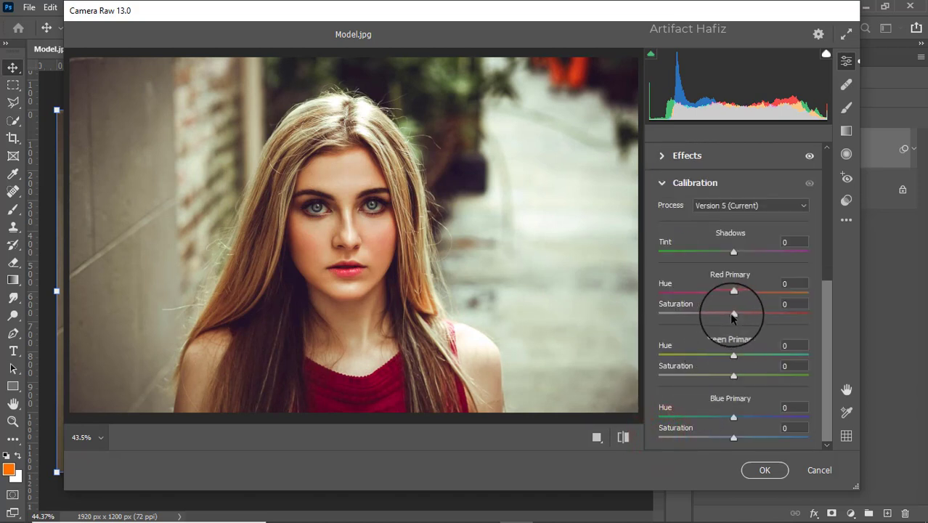
- Set Red Primary saturation -4 and Green and Blue Primary saturation +5, then apply Camera Raw
left_click_drag(732, 317, 736, 296)
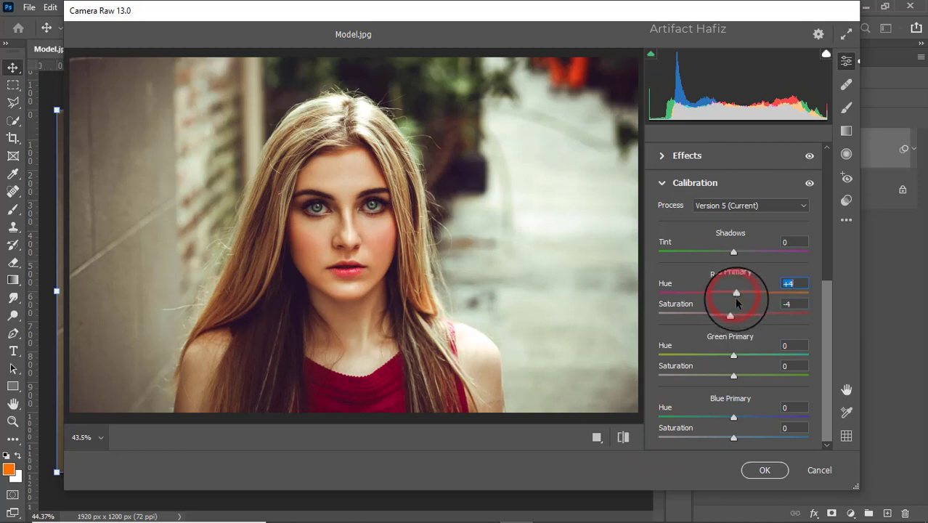
left_click_drag(734, 376, 738, 377)
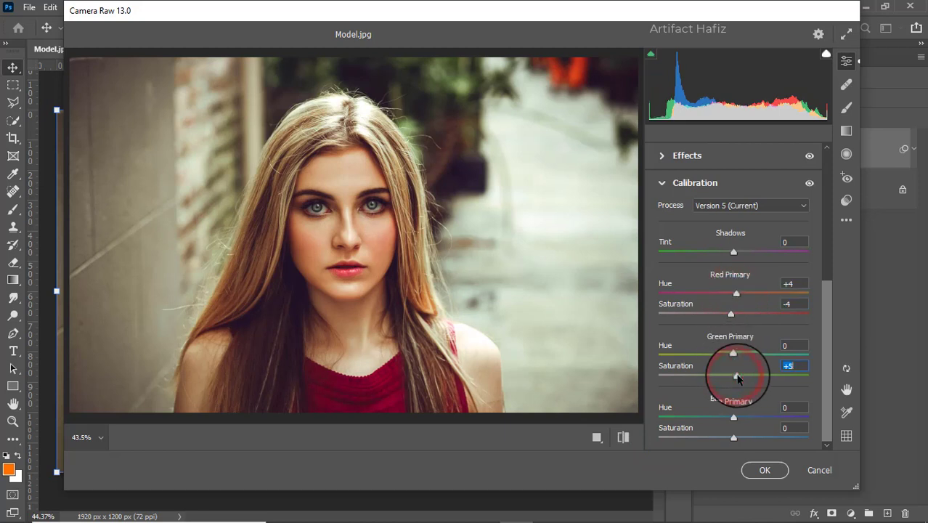
left_click_drag(733, 437, 758, 438)
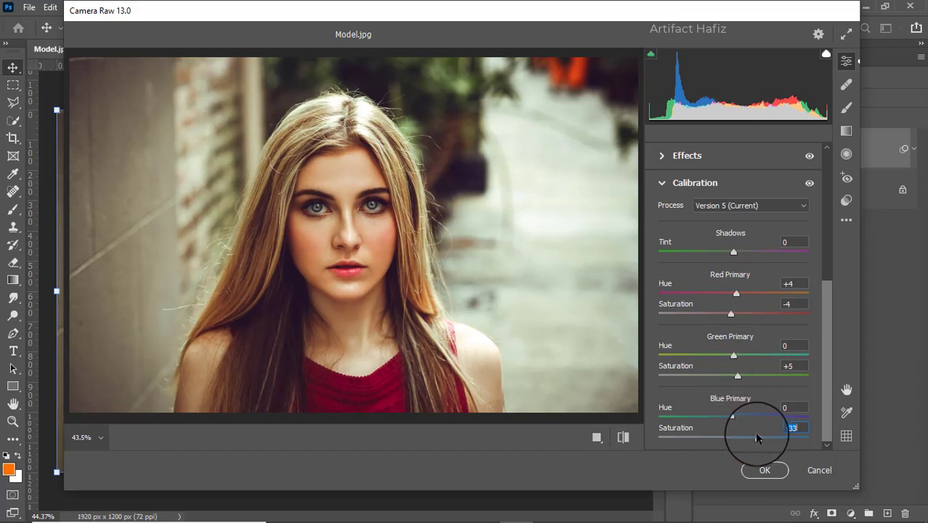
left_click_drag(741, 433, 739, 434)
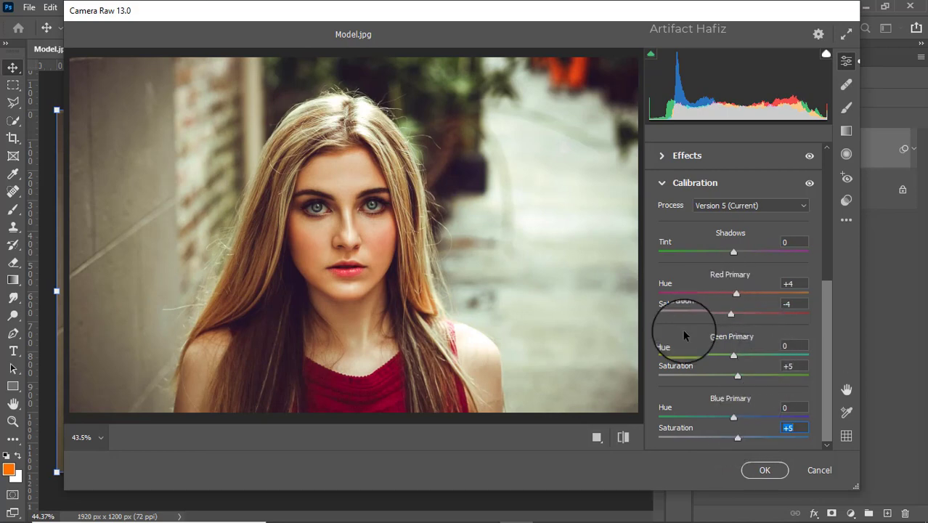
left_click(764, 469)
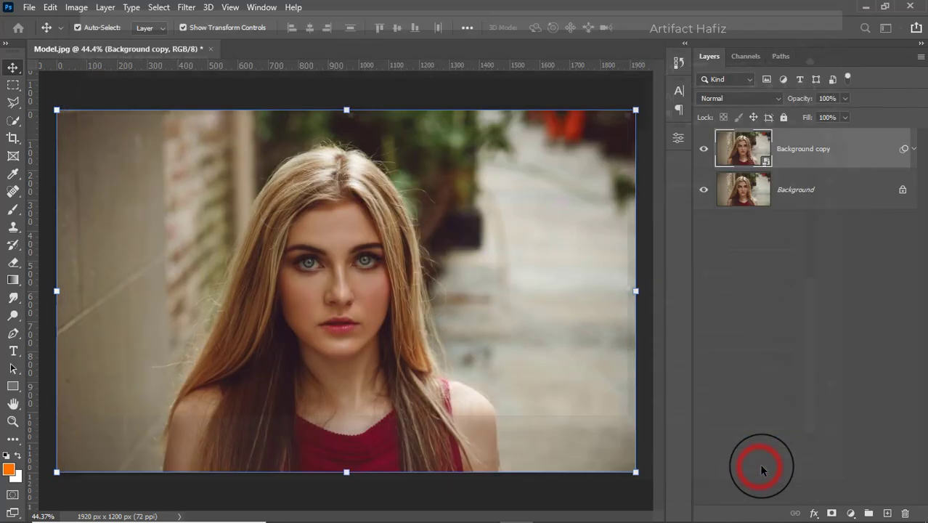
- Add a Curves adjustment layer with an S-curve that deepens shadows and lifts highlights
left_click(849, 513)
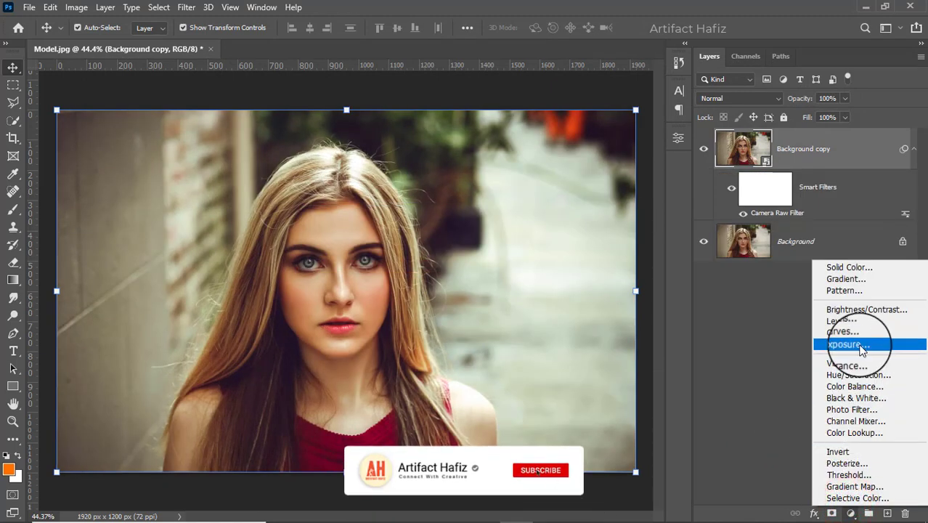
left_click(857, 334)
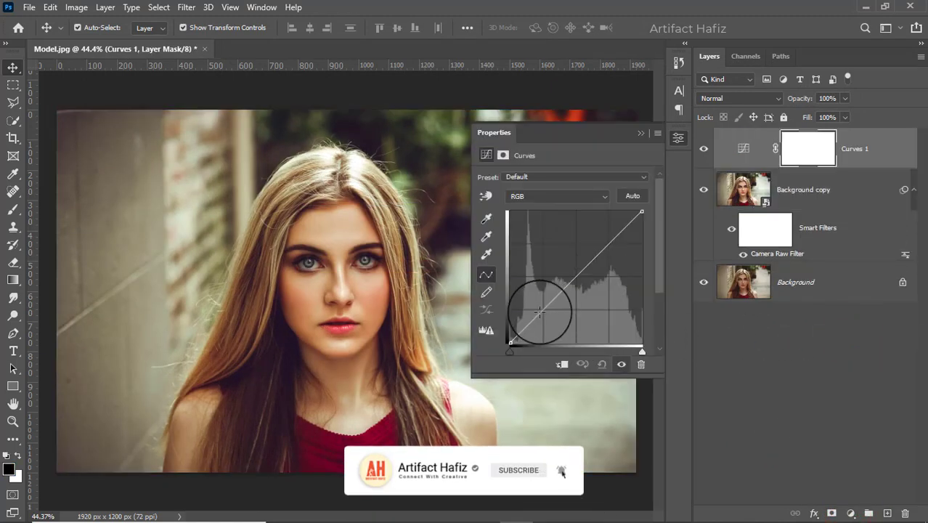
left_click(542, 312)
left_click_drag(541, 312, 545, 312)
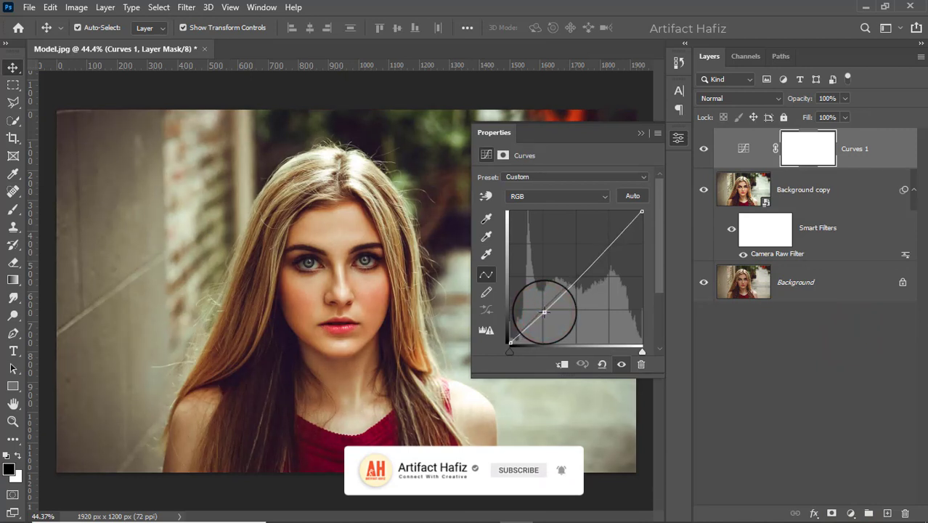
left_click_drag(607, 245, 607, 241)
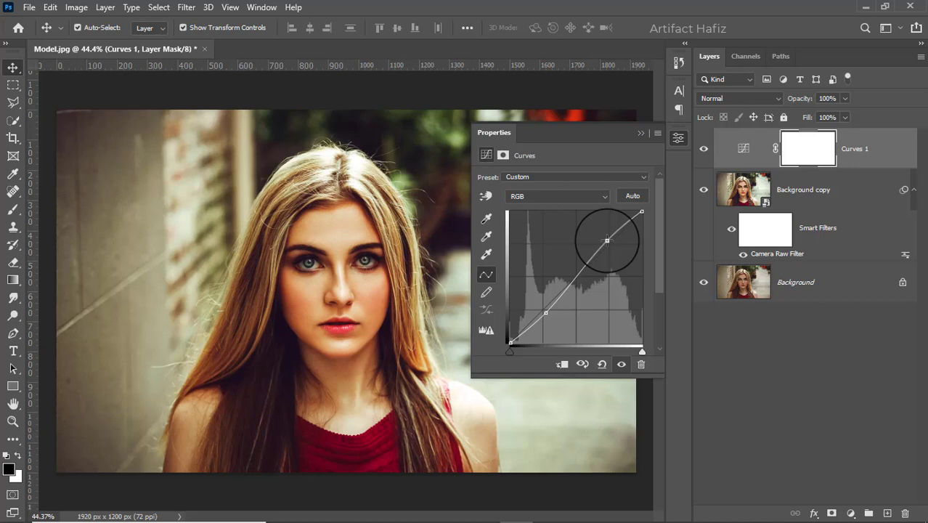
left_click(639, 132)
- Set the Curves 1 layer to Luminosity blend mode at 50% opacity
left_click(741, 98)
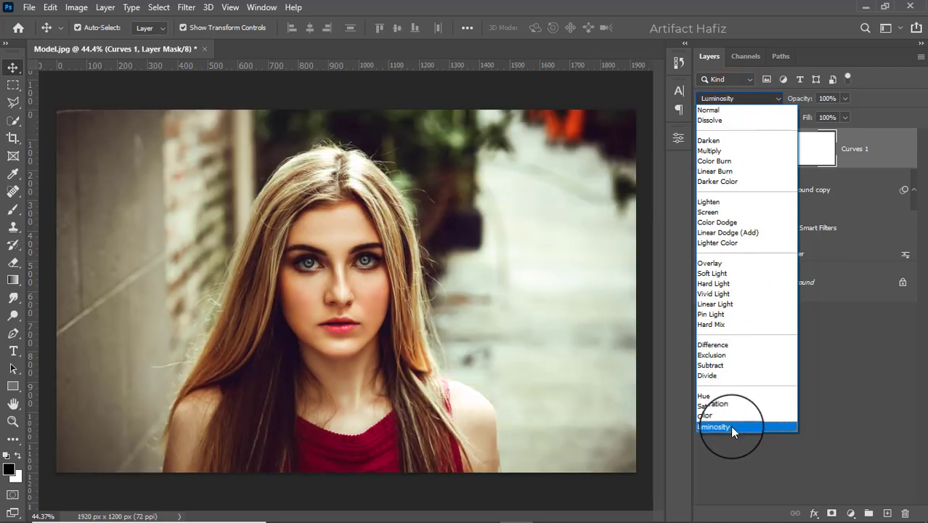
left_click(730, 426)
left_click(704, 149)
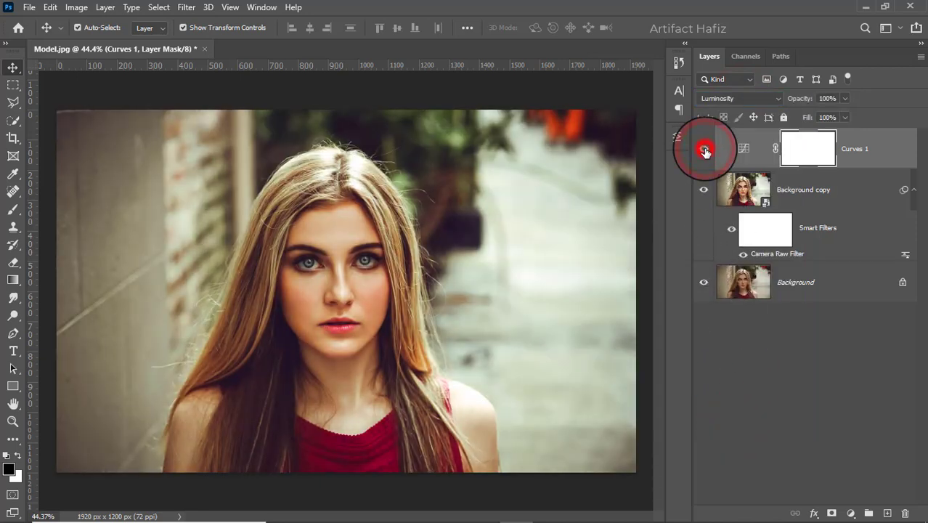
left_click(845, 98)
left_click_drag(846, 112, 814, 113)
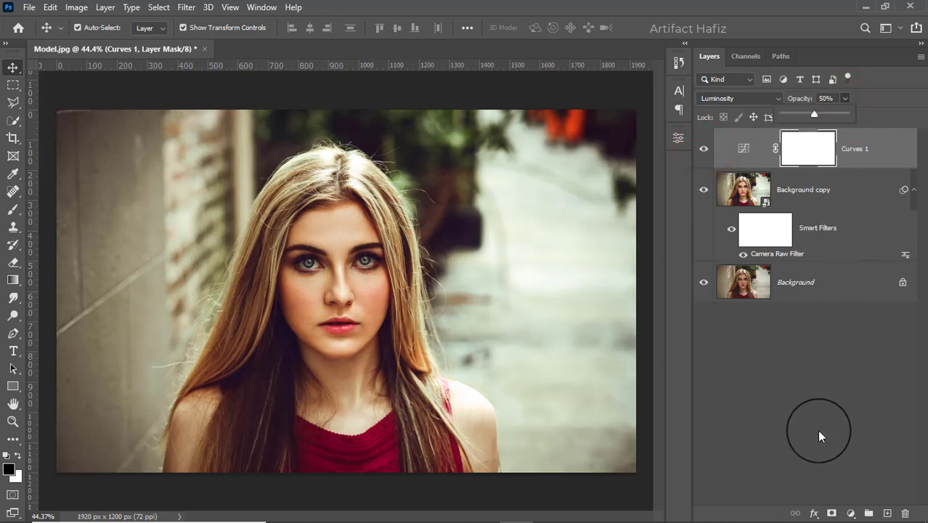
left_click(851, 514)
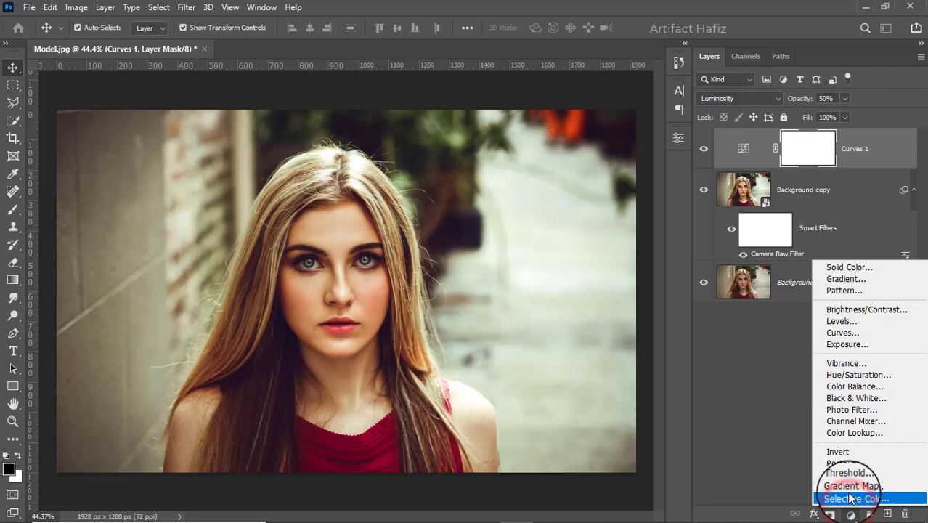
- Add a Levels 1 adjustment layer above Curves 1 with midtone gamma raised to 1.16
left_click(843, 321)
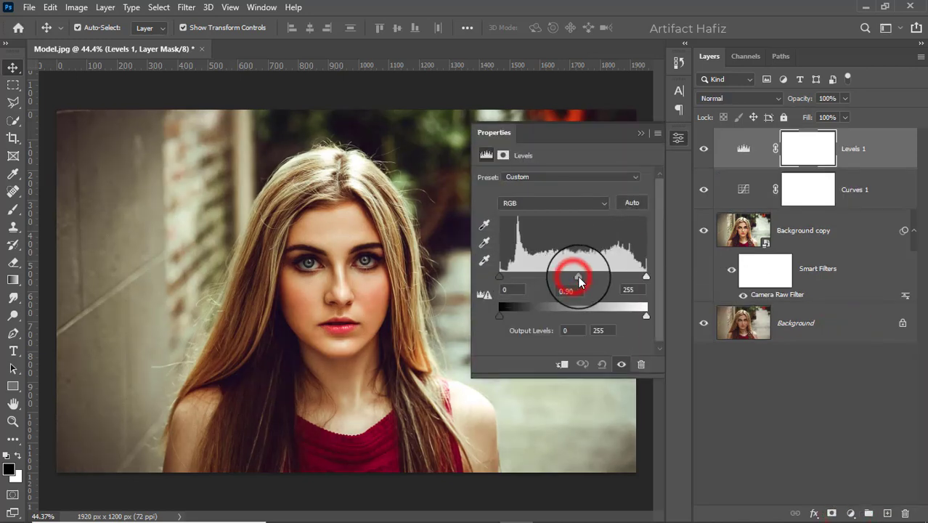
left_click_drag(574, 280, 568, 281)
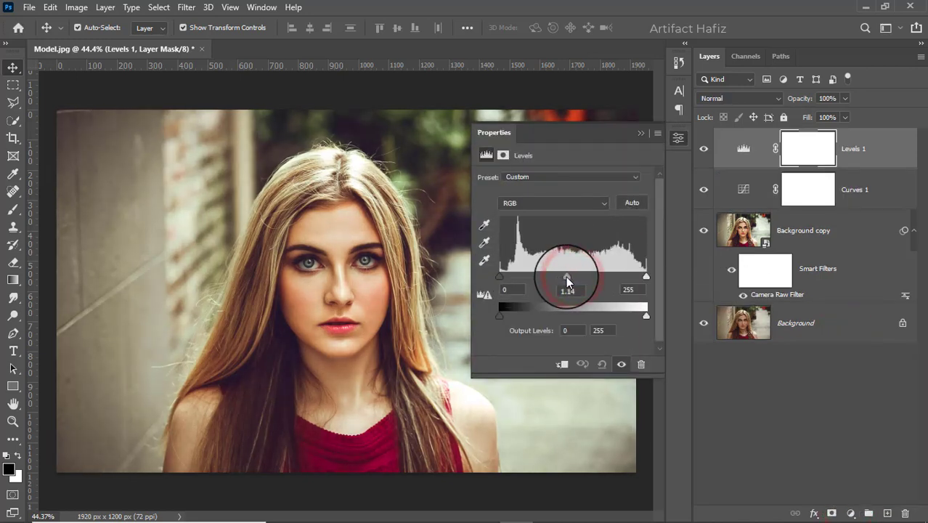
left_click(642, 134)
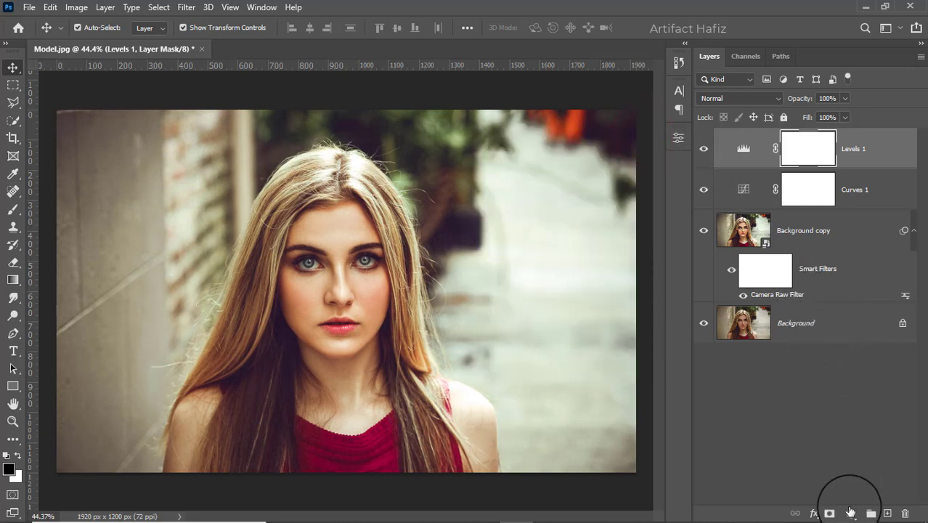
left_click(850, 513)
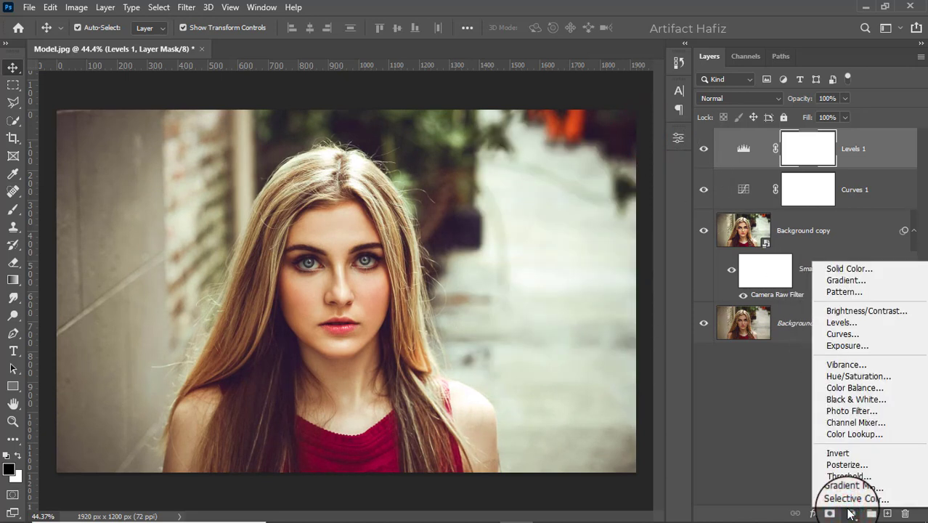
- Add a Brightness/Contrast 1 layer on top with Brightness -6 and Contrast 3
left_click(840, 311)
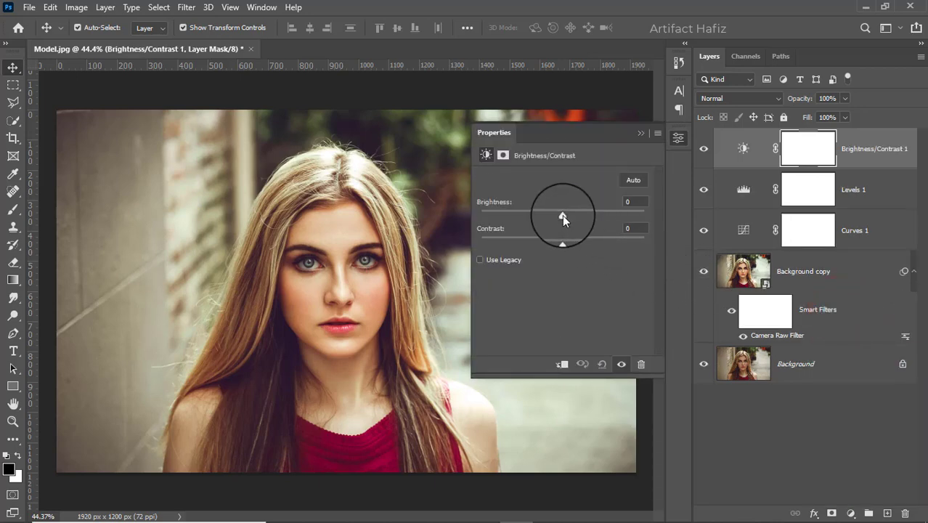
left_click_drag(563, 215, 559, 218)
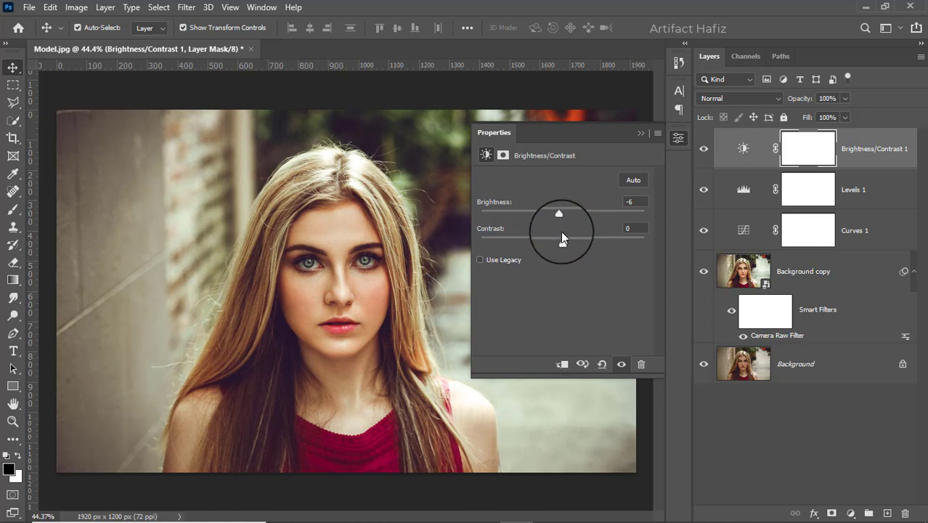
mouse_move(563, 244)
left_mouse_down()
mouse_move(576, 244)
mouse_move(565, 244)
left_mouse_up()
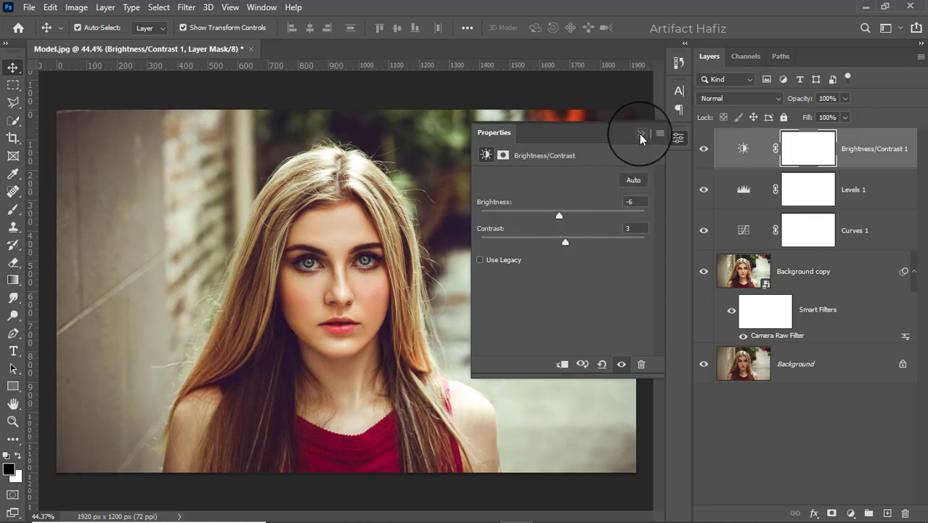
left_click(641, 133)
key("ctrl+alt+shift+e")
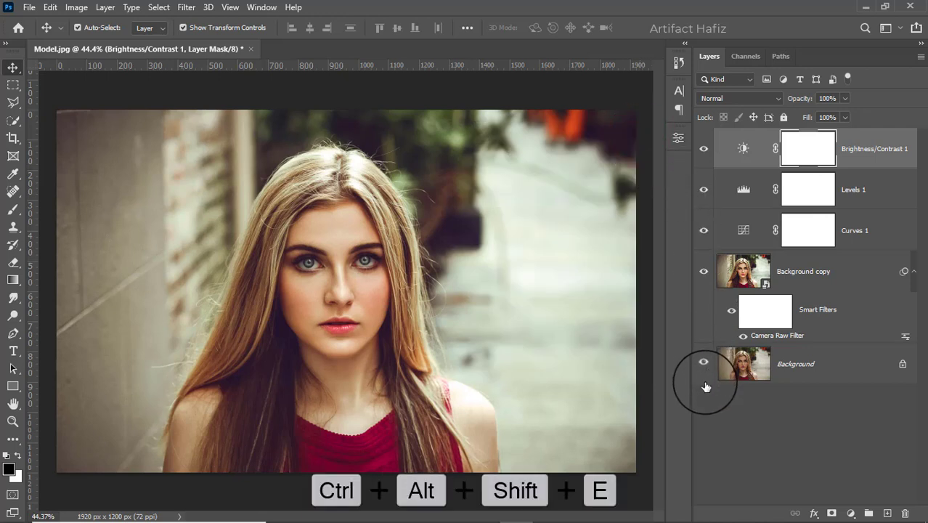
left_click(703, 367, "alt")
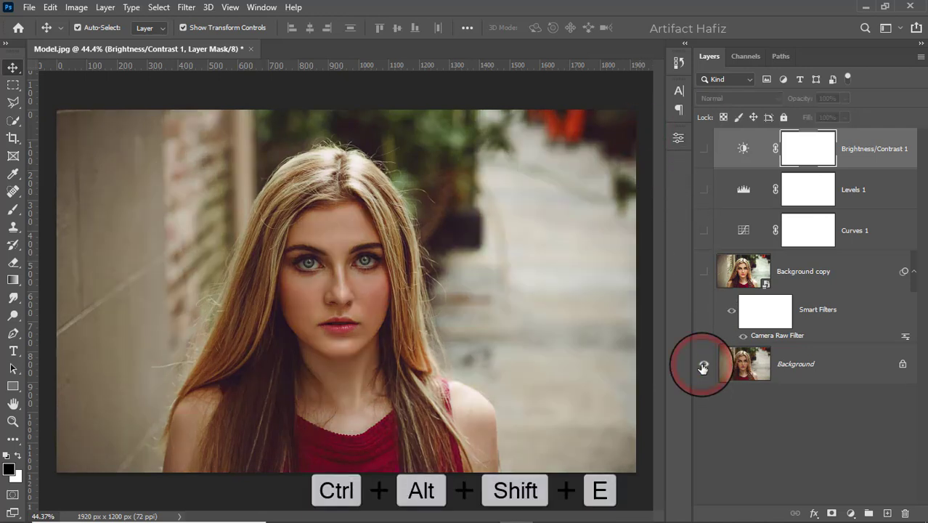
left_click(703, 367, "alt")
left_click(703, 367, "alt")
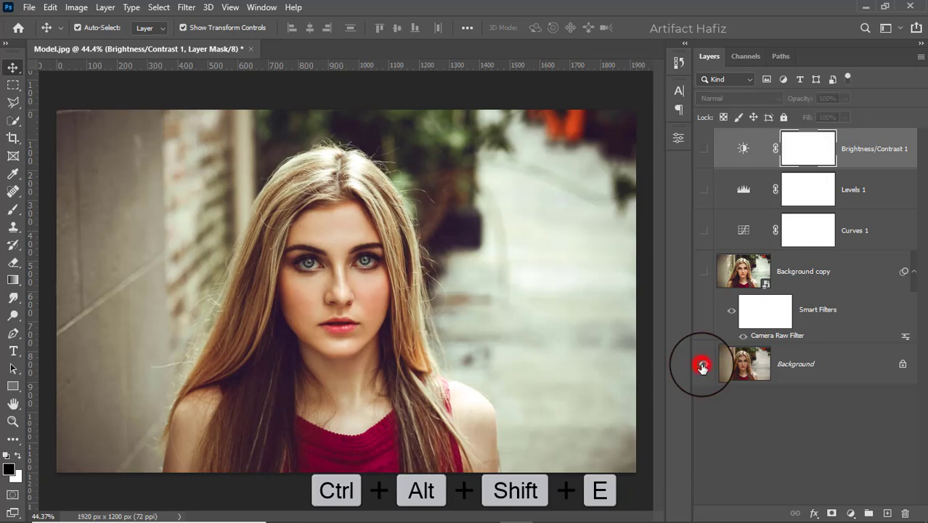